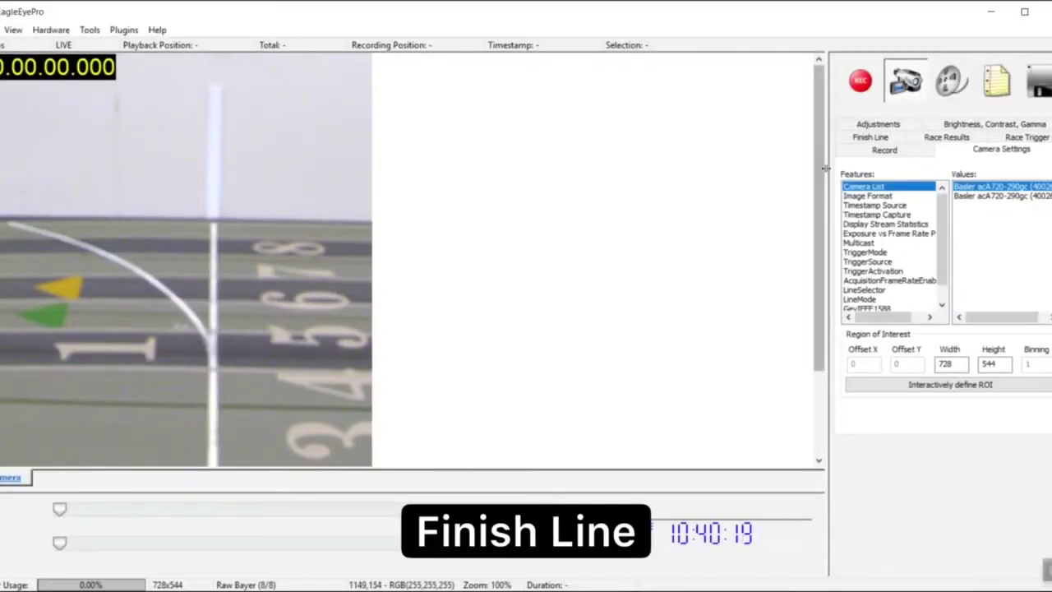
Step: Enable finish-line calibration on the Finish Line tab with the mode set to Both
left_click(873, 137)
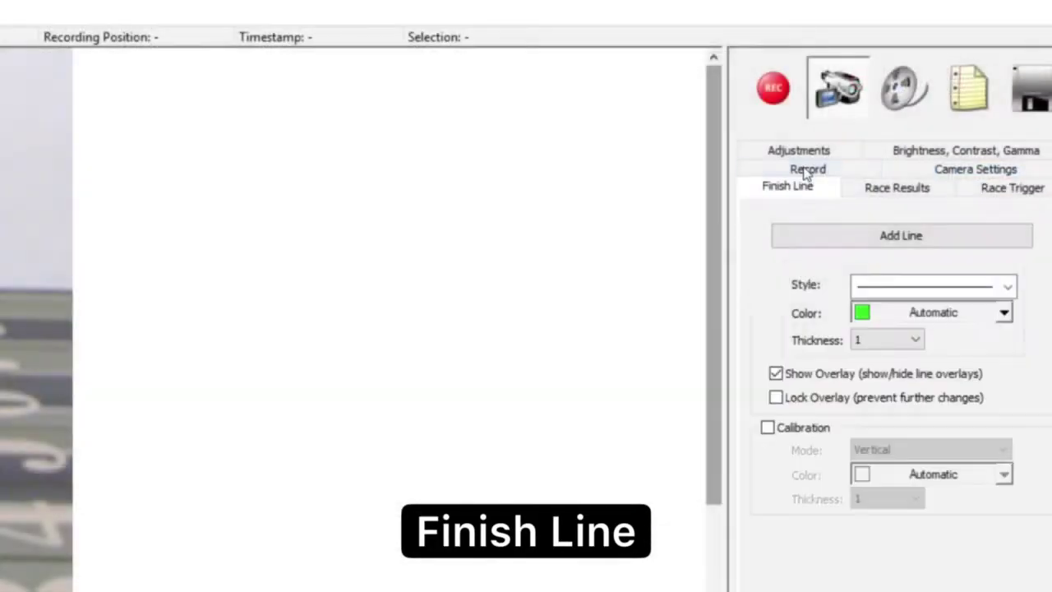
left_click(769, 431)
left_click(932, 449)
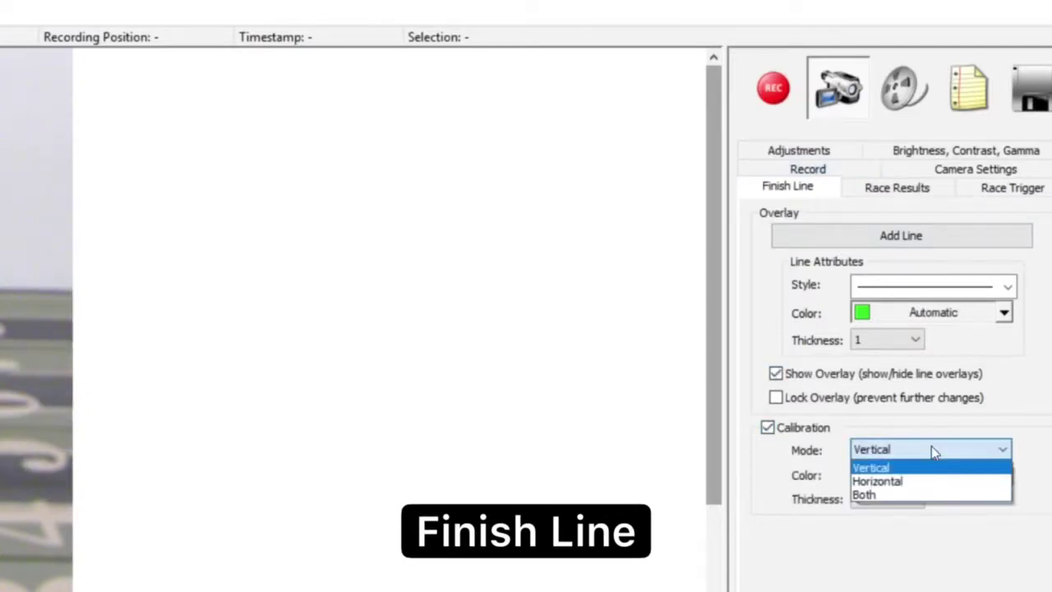
left_click(934, 496)
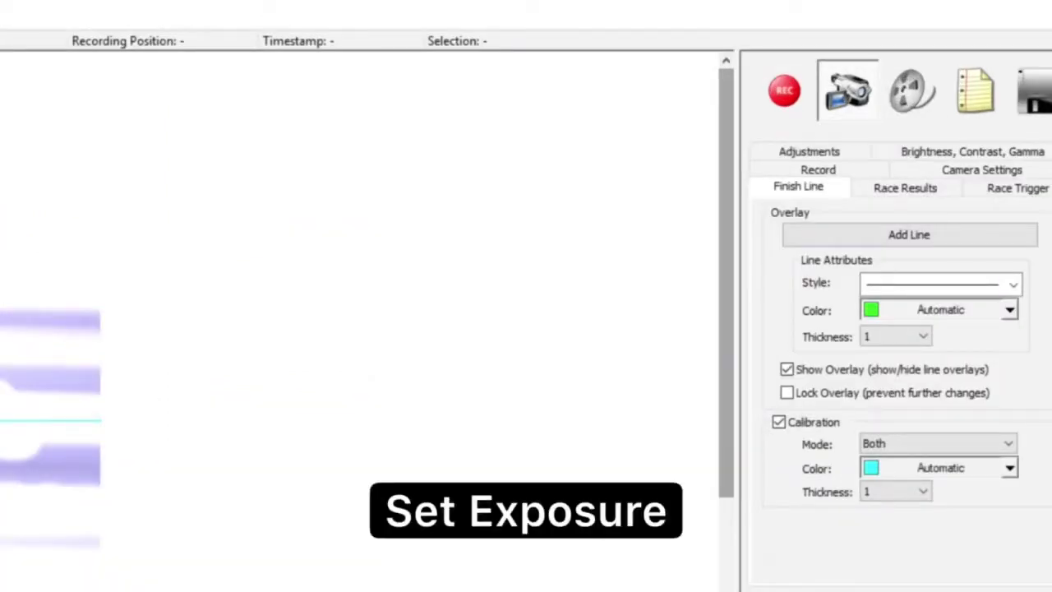
Step: Replace the 4000 exposure value with 1500 µs in the camera Adjustments settings
left_click(827, 152)
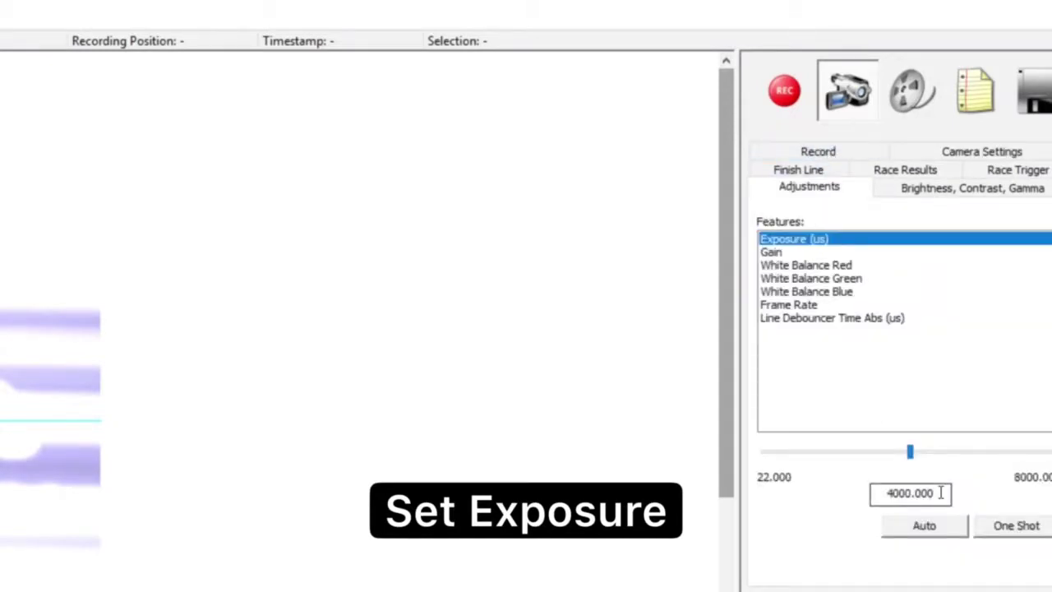
left_click_drag(940, 492, 812, 489)
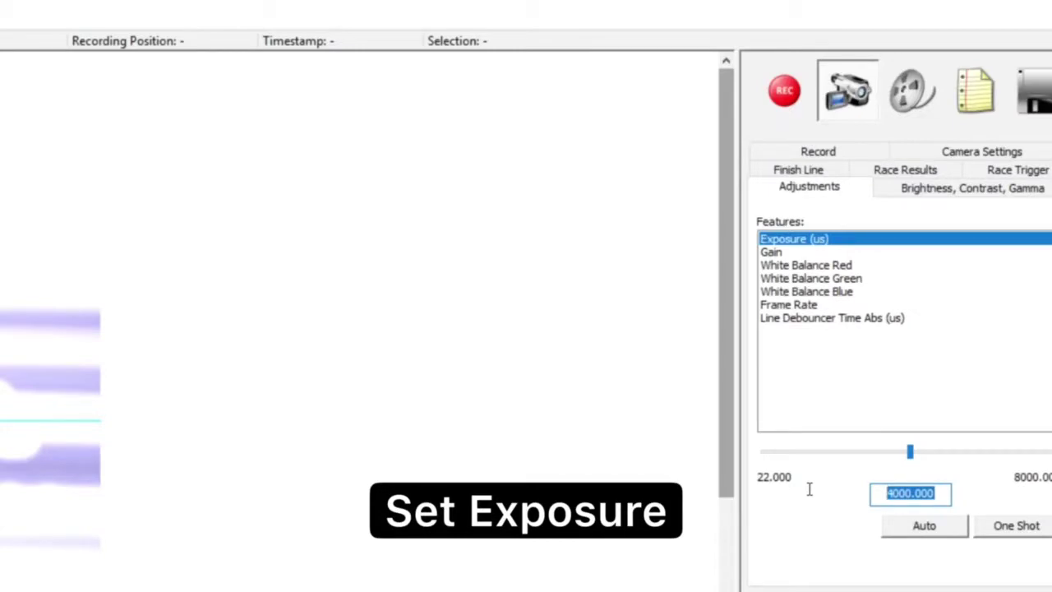
type("1500")
key("Return")
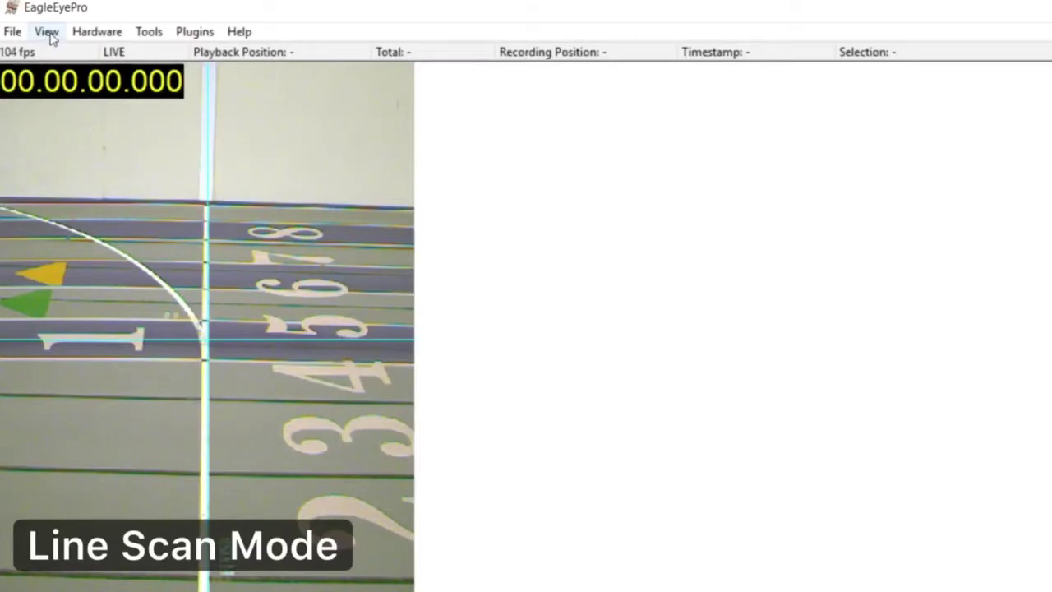
Step: Switch the camera to Line Scan Mode and check its Frame Rate value
left_click(48, 33)
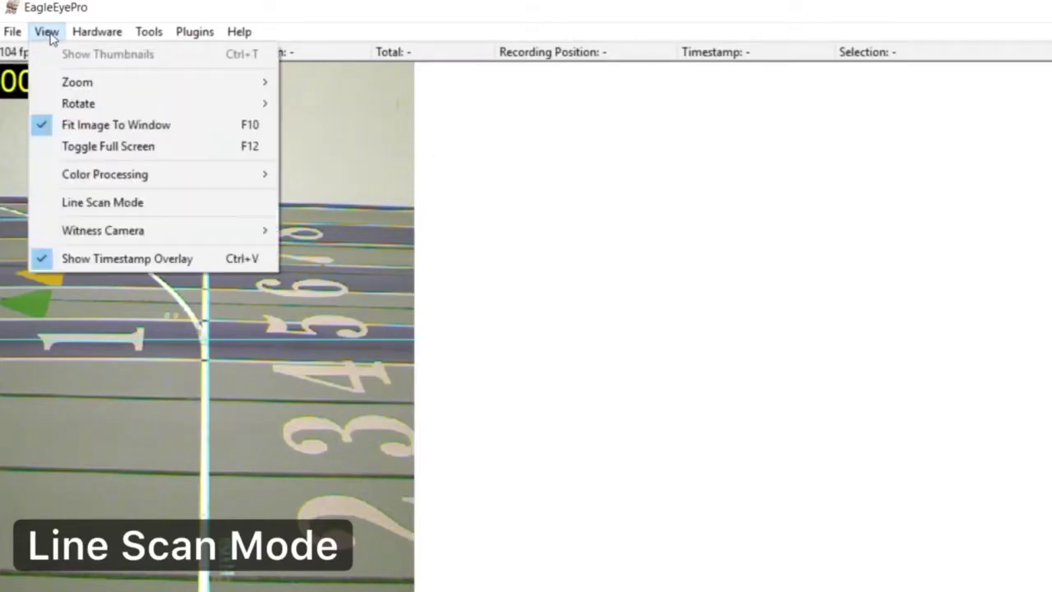
left_click(53, 204)
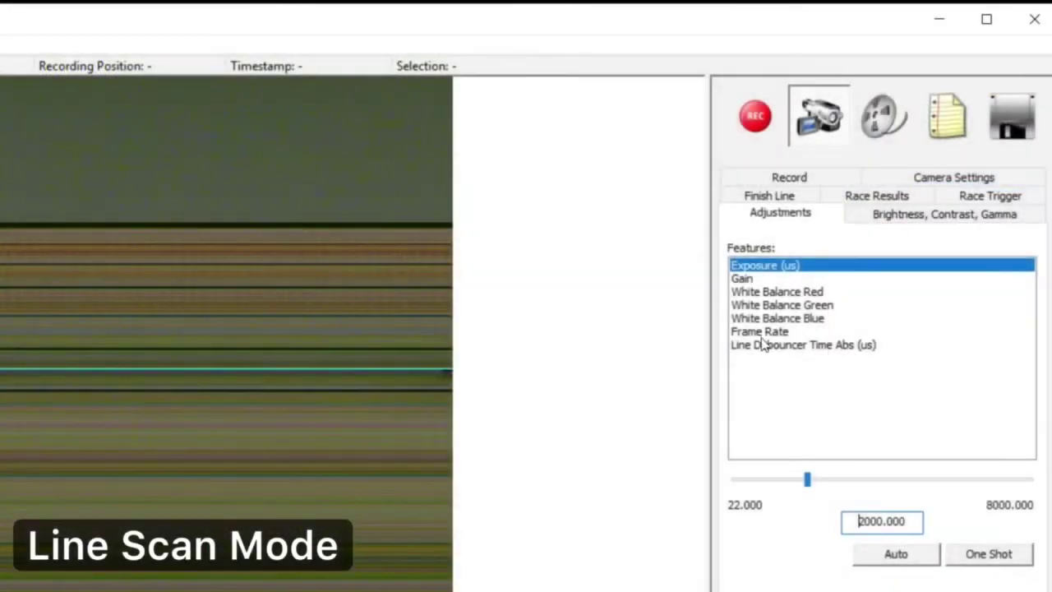
left_click(761, 332)
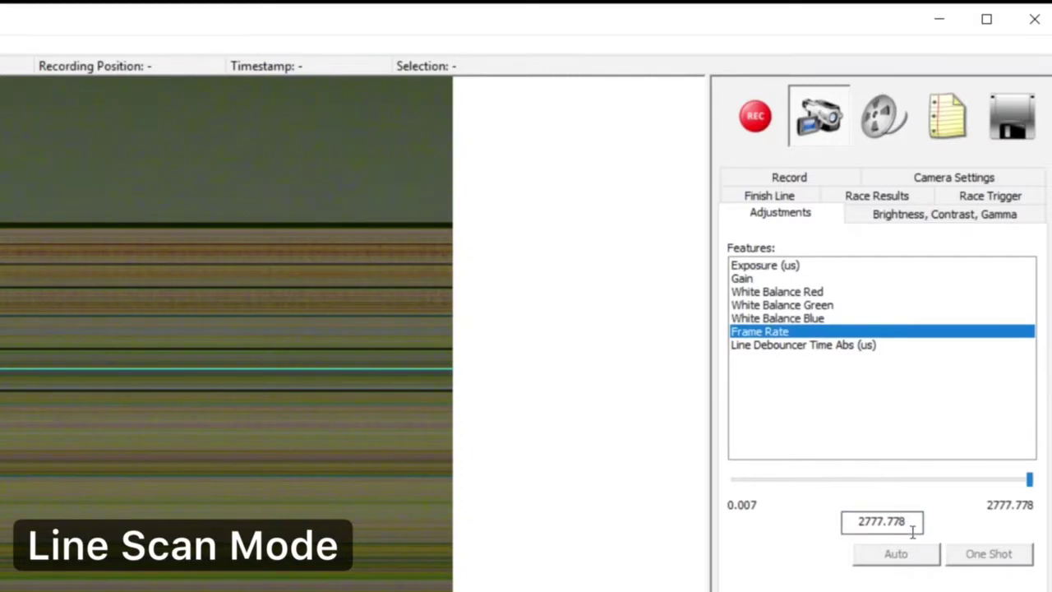
left_click_drag(910, 522, 838, 523)
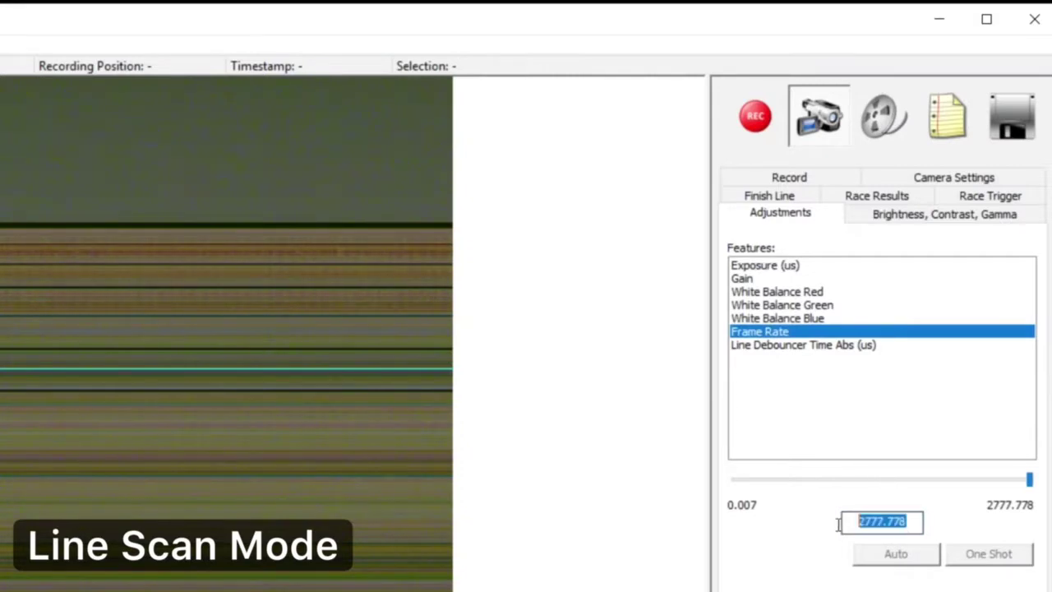
Step: Set the line-scan exposure to 900 µs
left_click(792, 267)
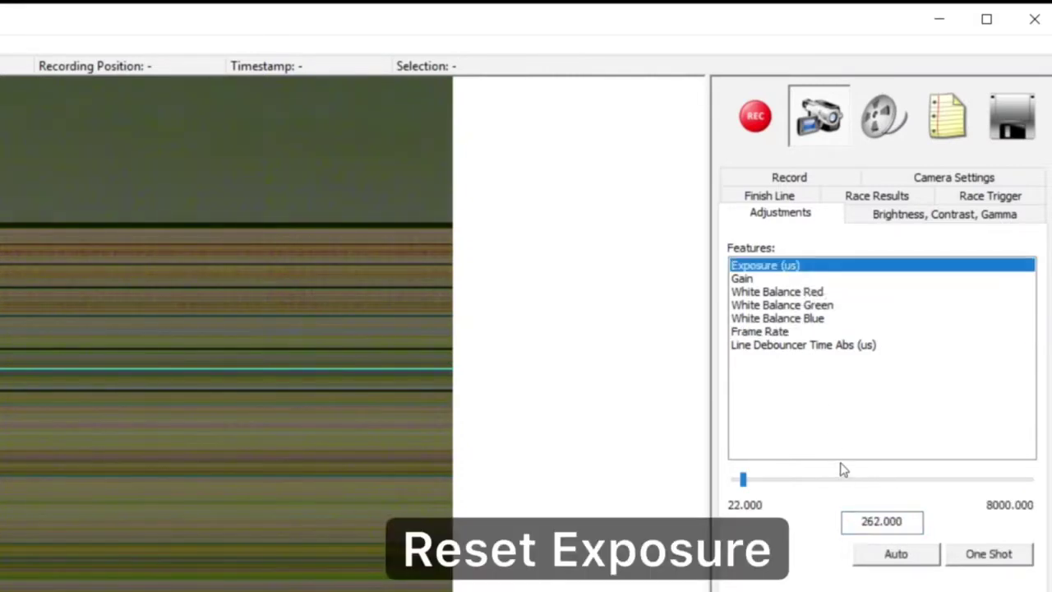
left_click_drag(912, 521, 854, 519)
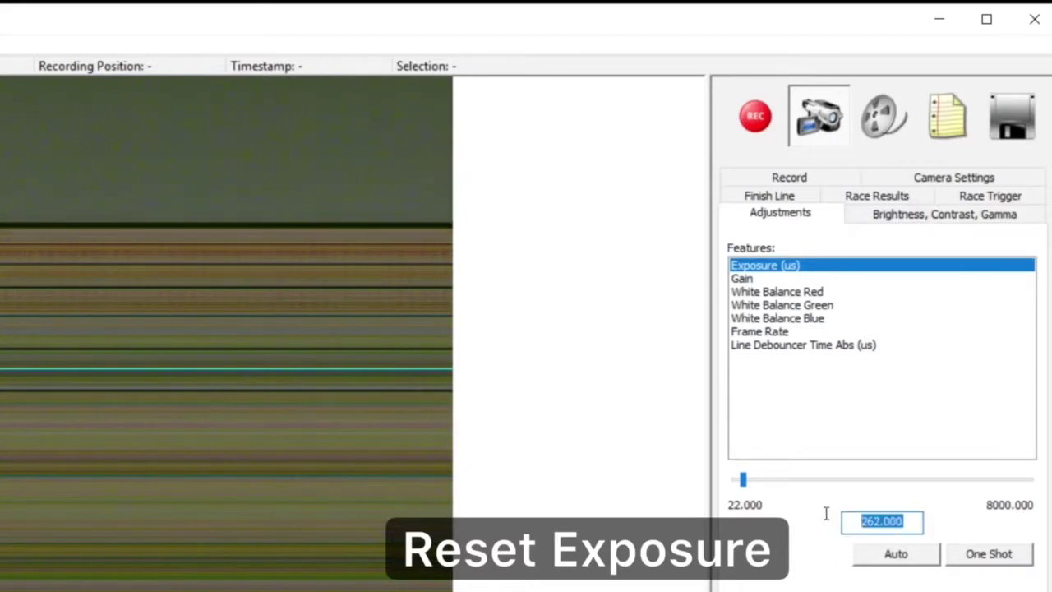
type("900")
key("Return")
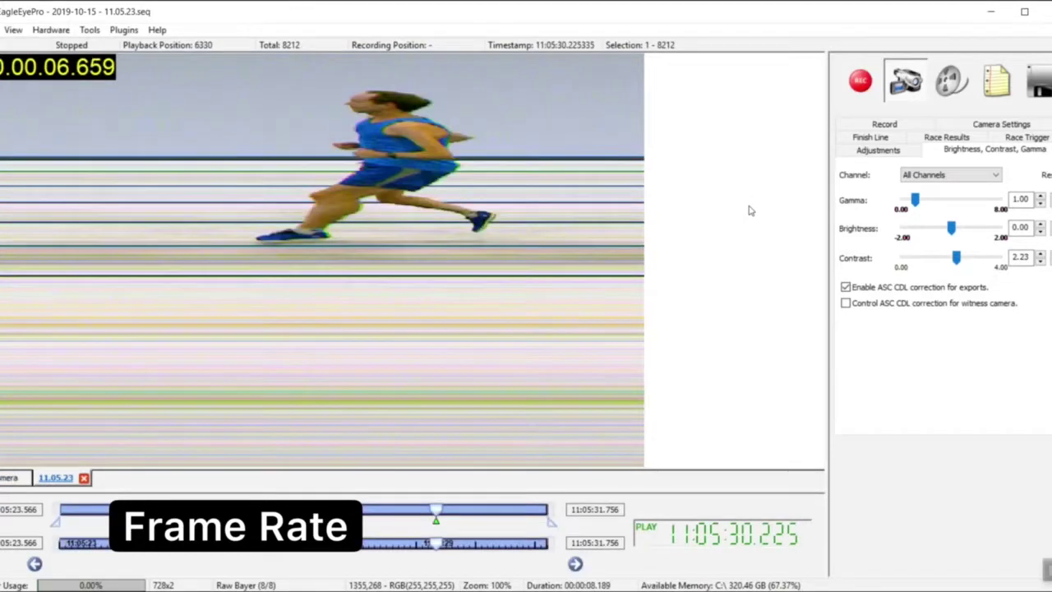
Step: Place a time line on the test runner's finish in the line-scan image
left_click(355, 129)
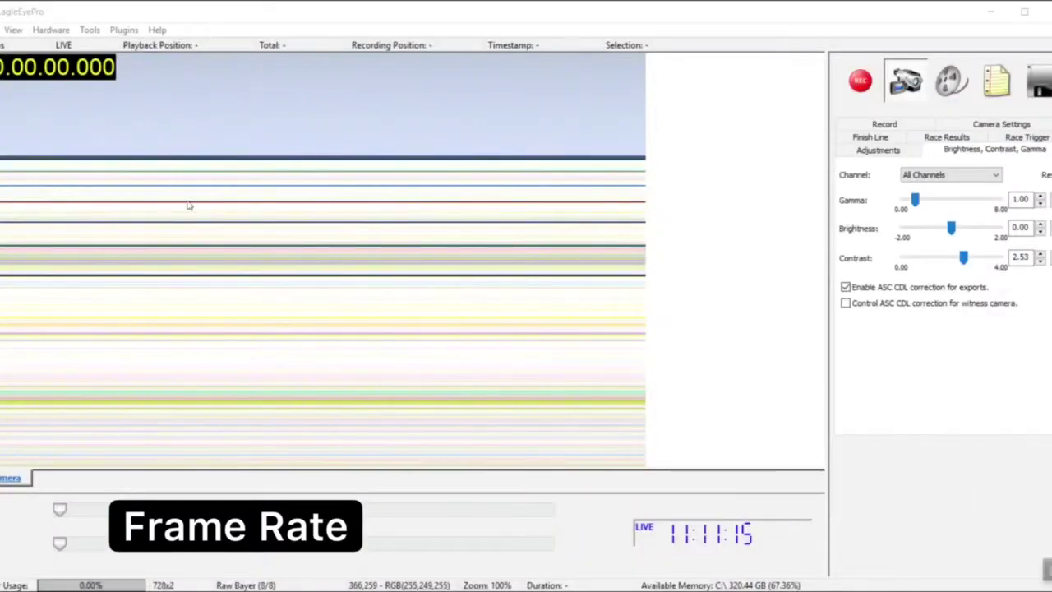
Step: Show the witness camera feed from View > Witness Camera
left_click(16, 31)
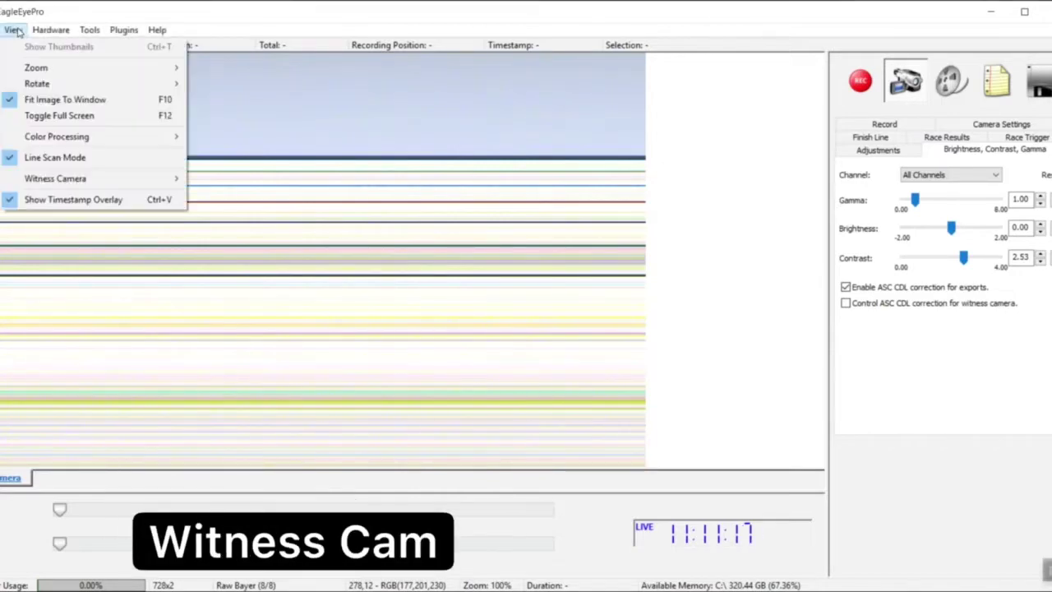
mouse_move(159, 178)
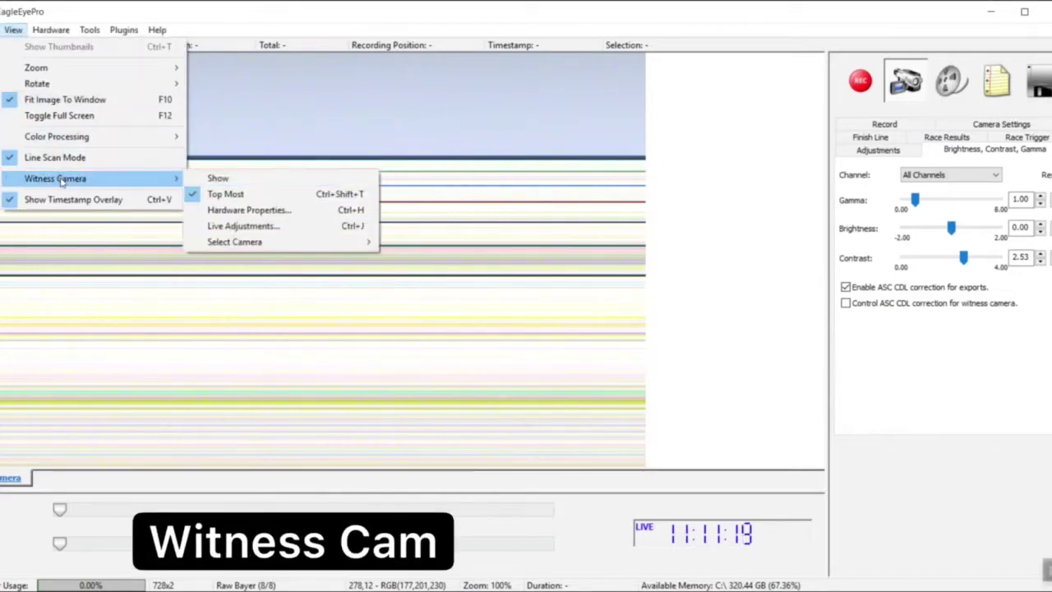
left_click(215, 179)
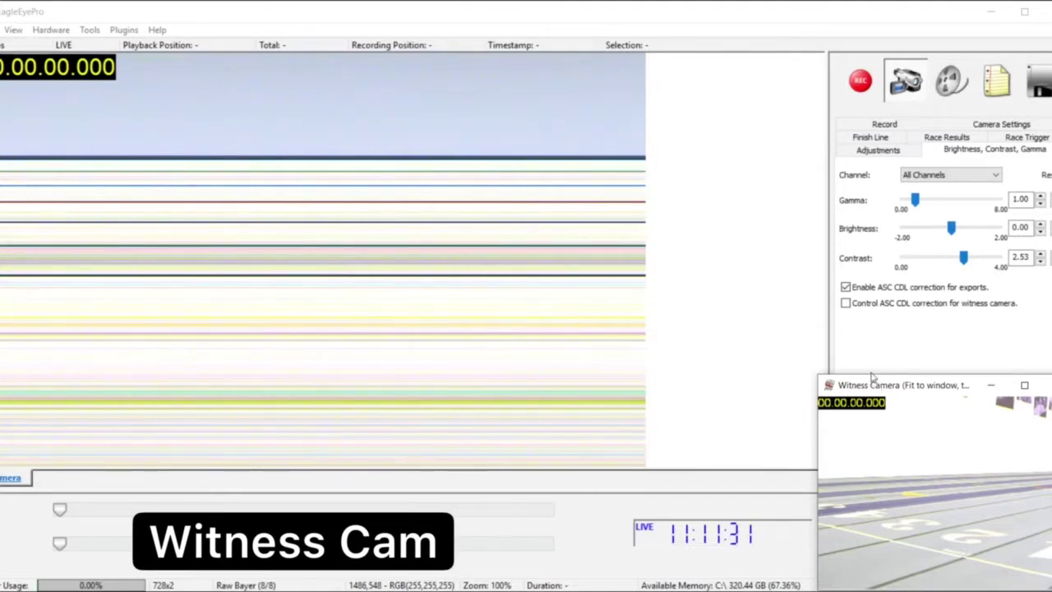
Step: Enlarge the witness camera window and position it in the lower-right corner
left_click_drag(869, 386, 657, 327)
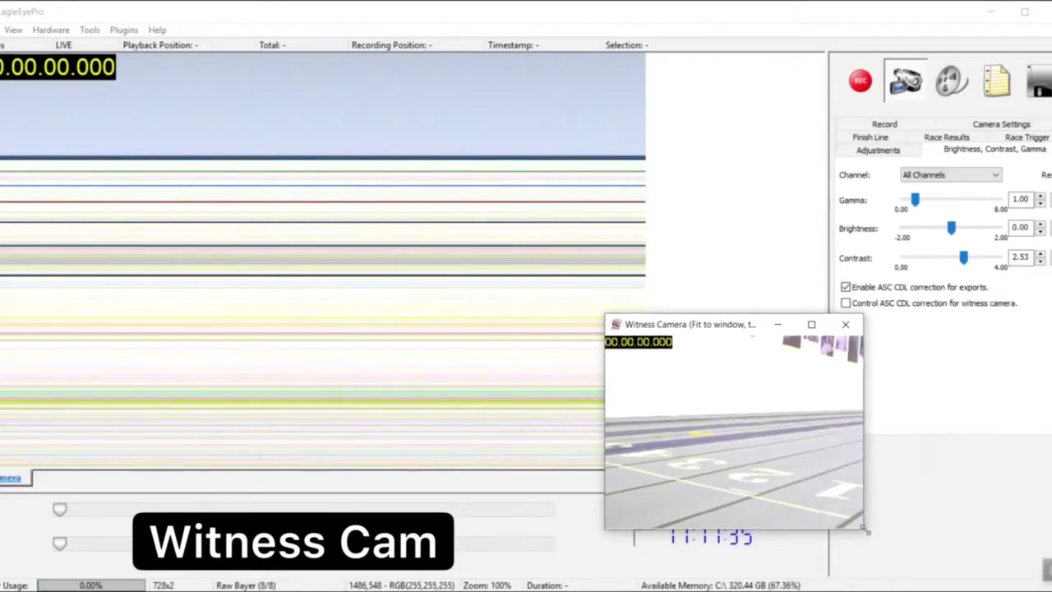
left_click_drag(866, 530, 944, 590)
left_click_drag(746, 324, 864, 320)
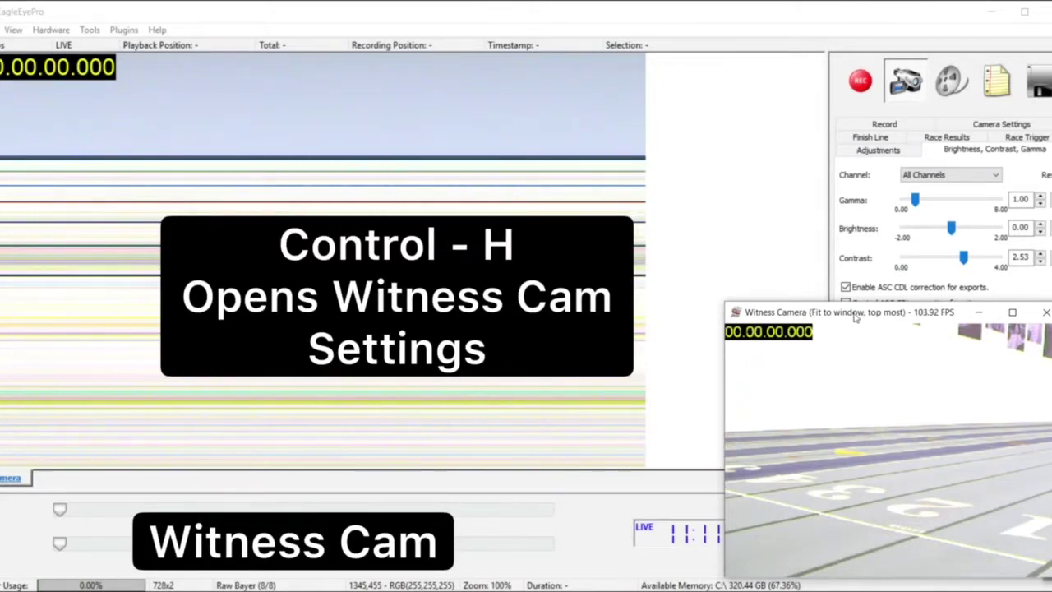
Step: Set the witness camera exposure to 2000 in its hardware Adjustments settings
key("ctrl+h")
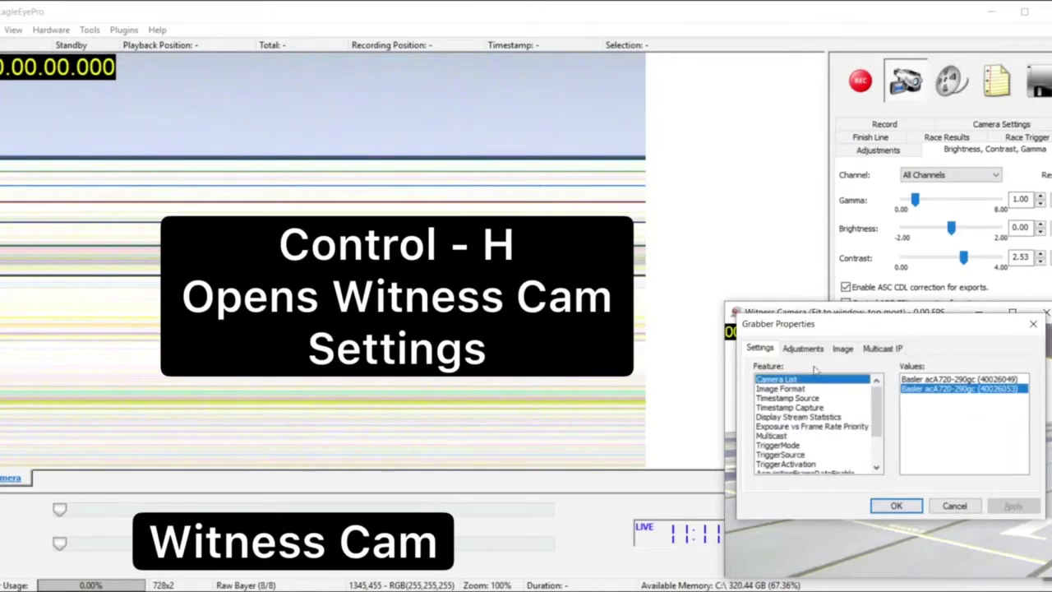
left_click(813, 348)
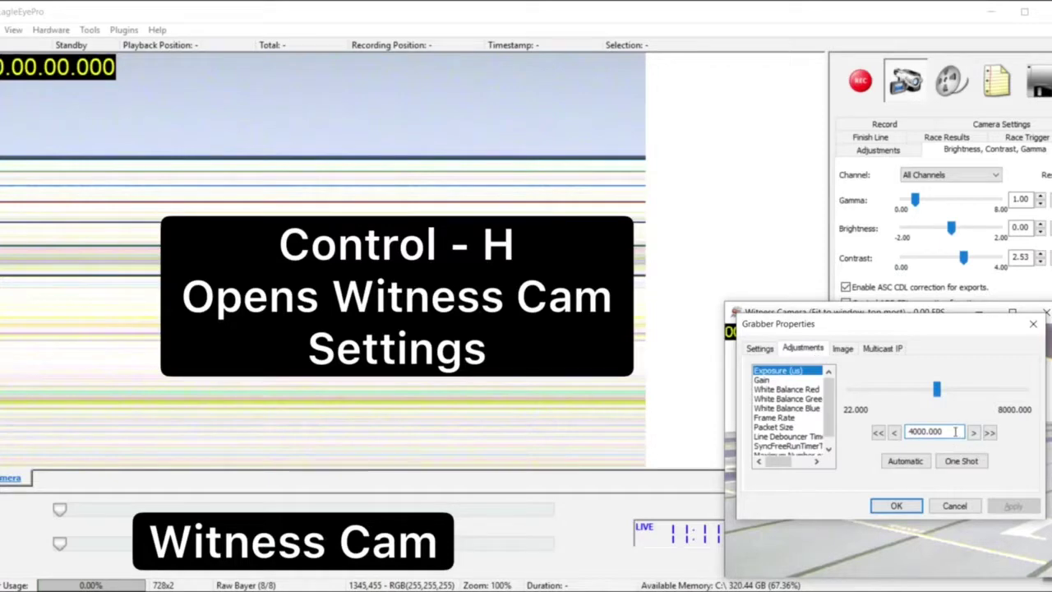
left_click_drag(953, 432, 875, 430)
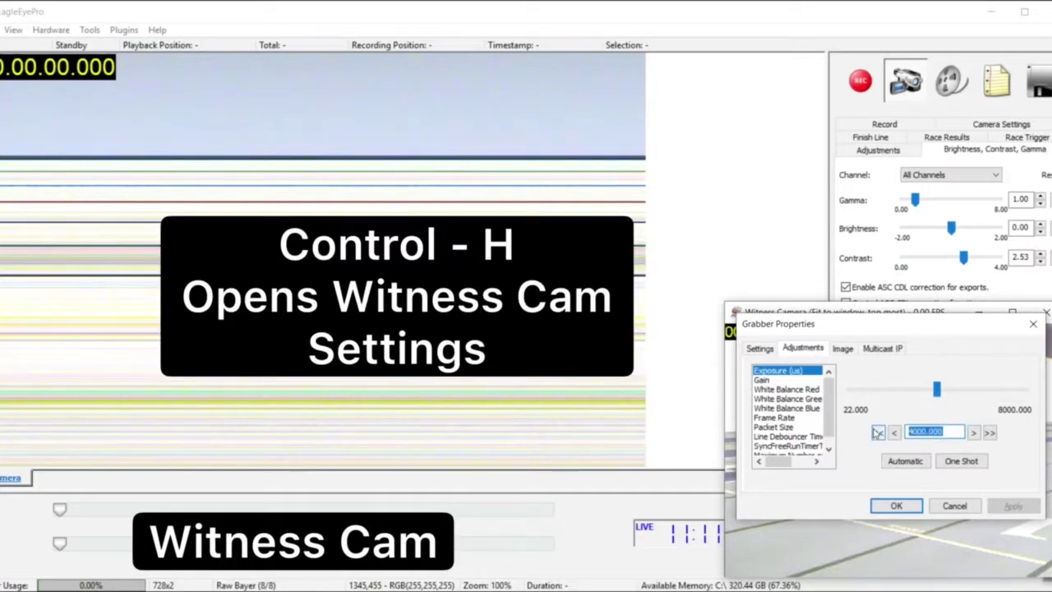
type("2000")
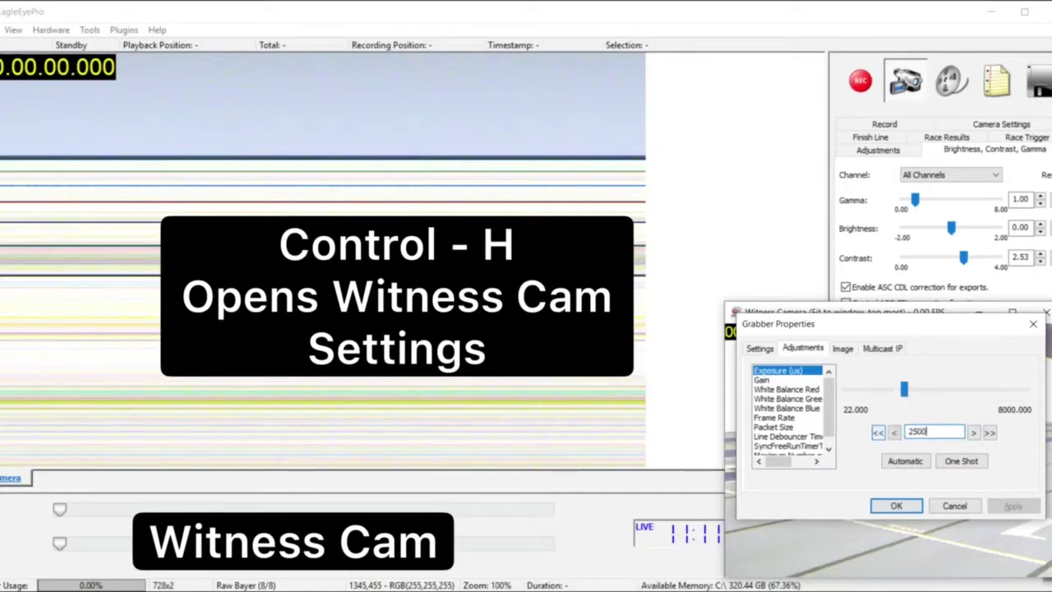
key("Return")
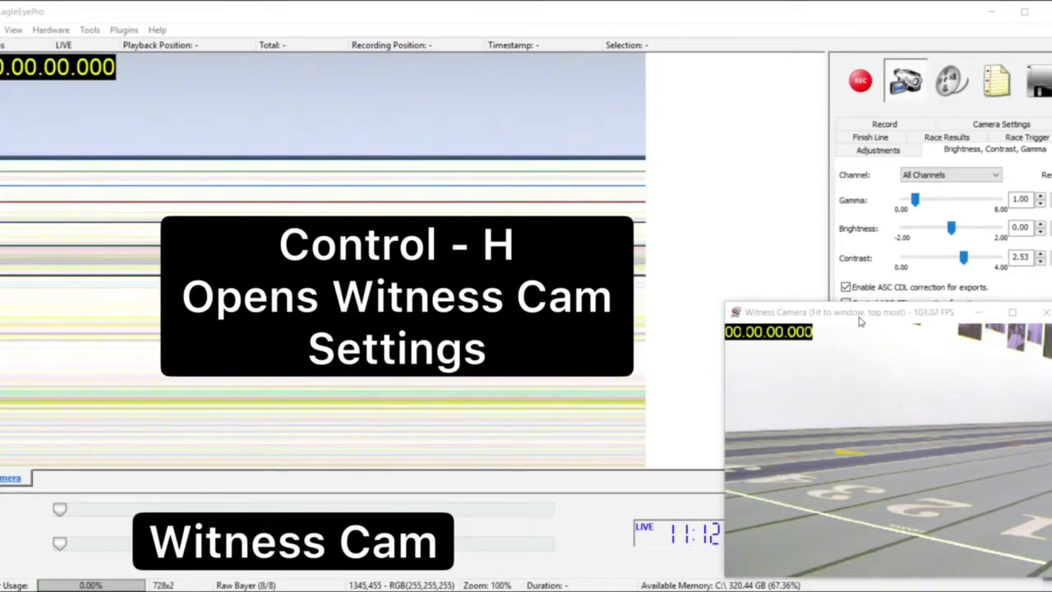
Step: Reopen the witness camera adjustments and enter a frame rate of 60
key("ctrl+h")
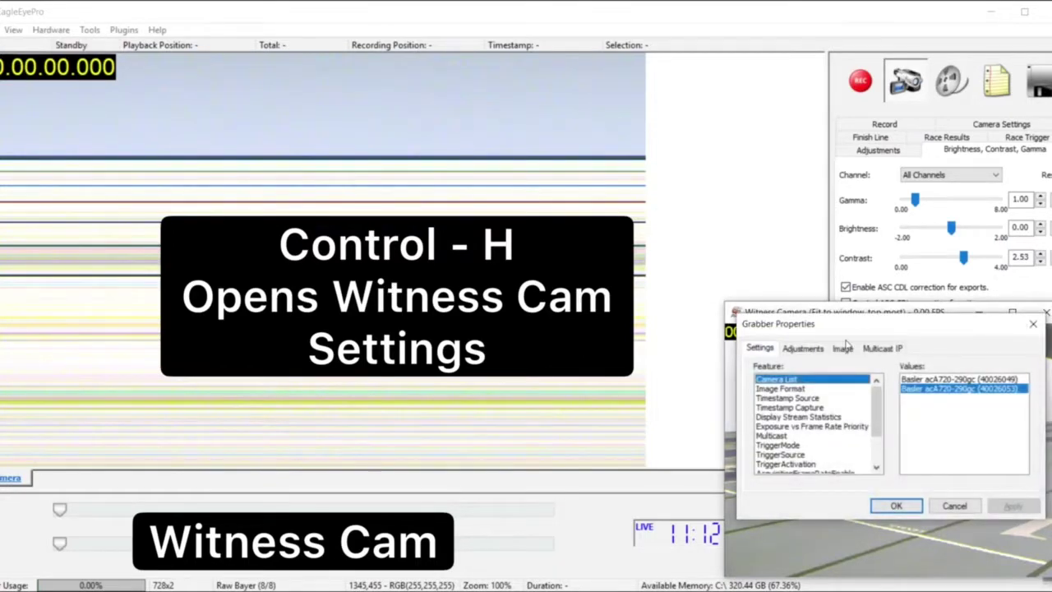
left_click(803, 348)
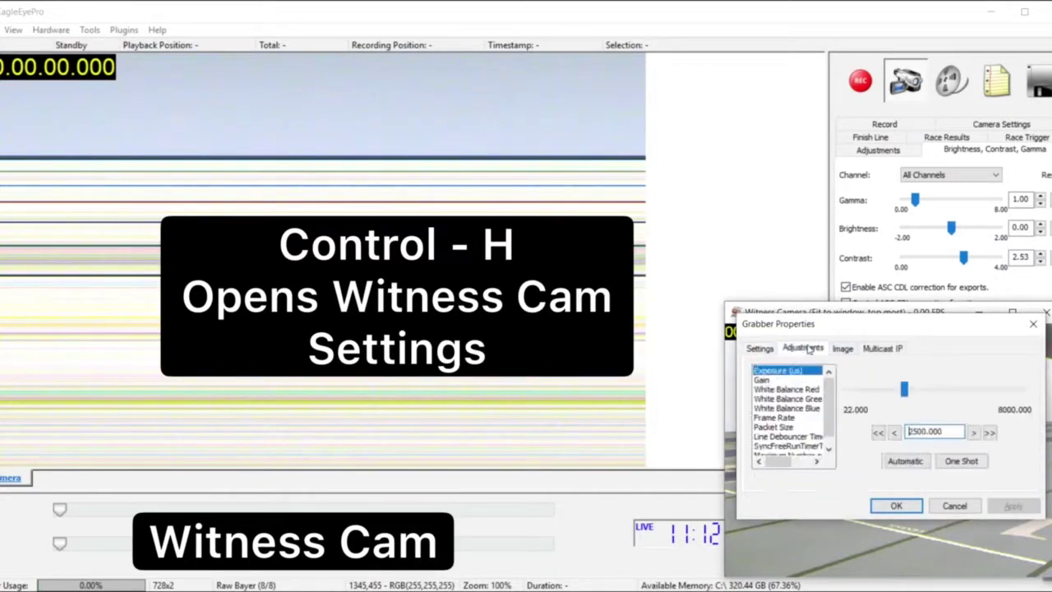
left_click(785, 417)
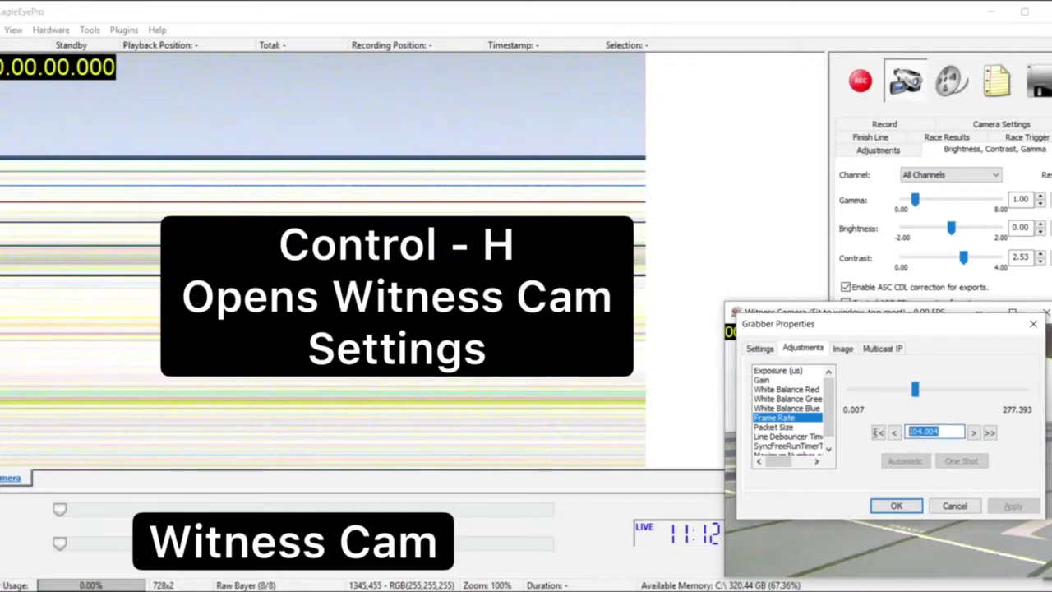
type("60")
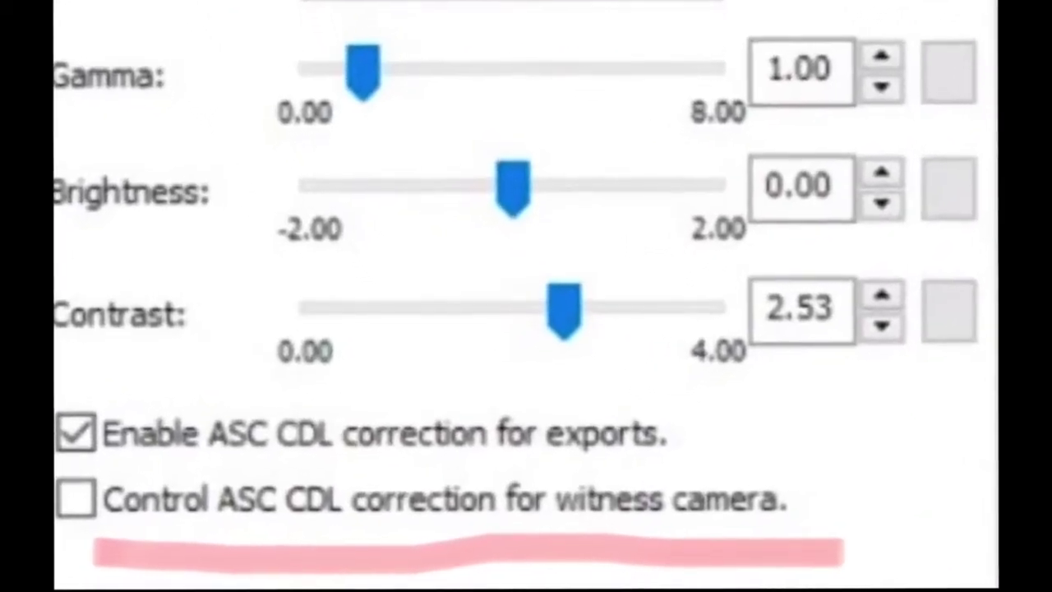
Step: Apply ASC CDL correction to the witness camera, with gamma about 0.49 and contrast 2.29
left_click_drag(567, 283, 578, 301)
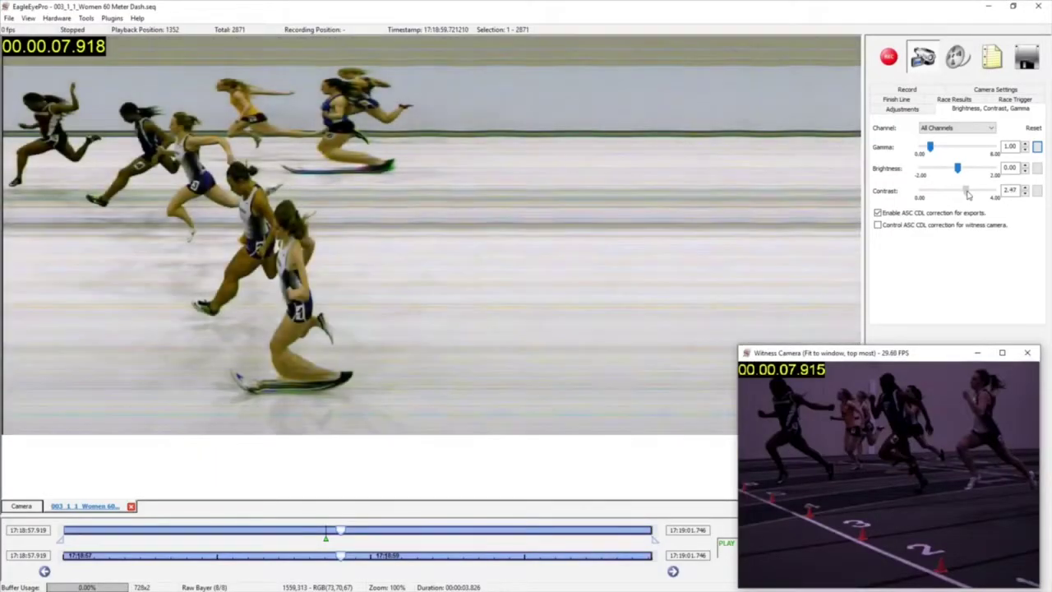
left_click_drag(968, 194, 976, 191)
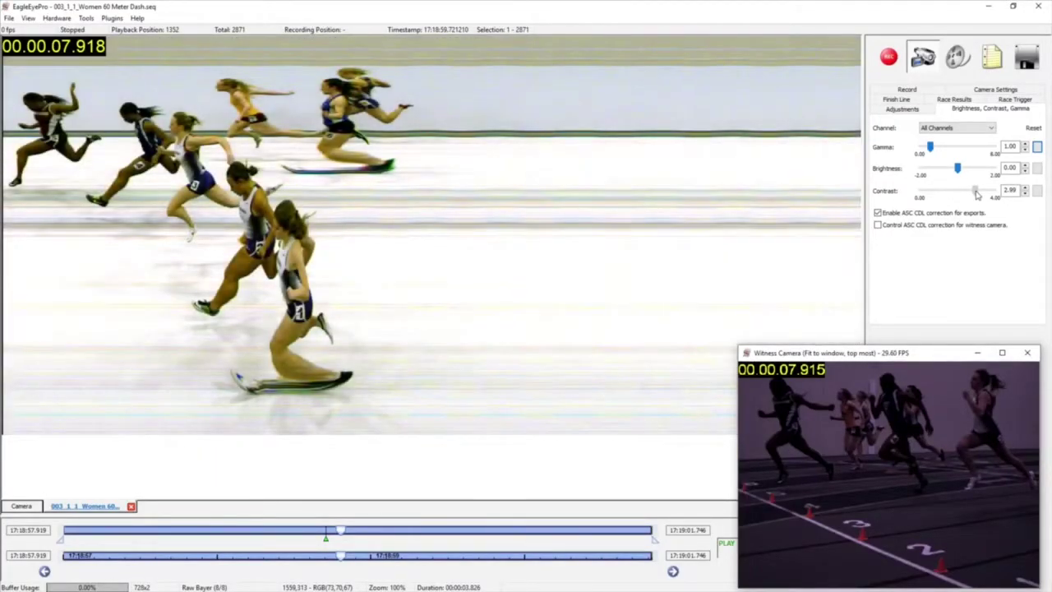
left_click(907, 225)
left_click_drag(929, 150, 923, 154)
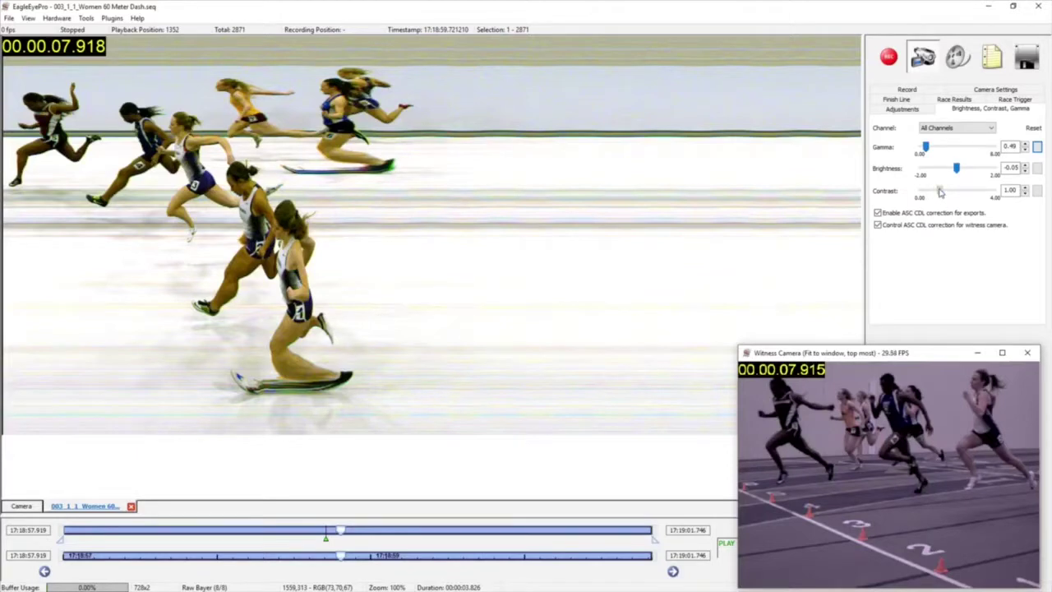
left_click_drag(941, 191, 964, 194)
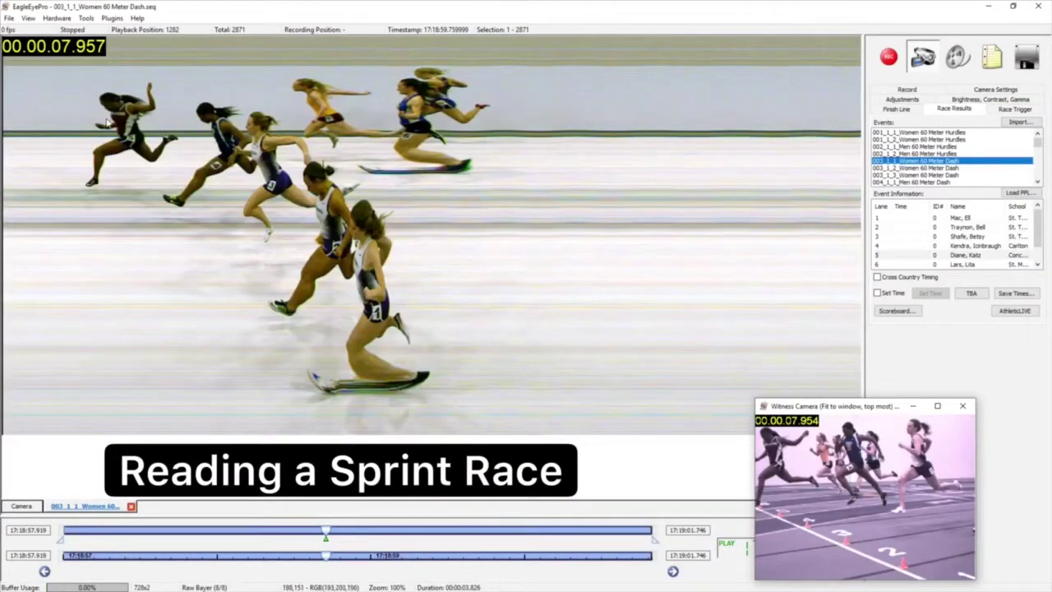
Step: Mark the first three finishers and assign their times to lanes 5, 4 and 3
left_click(109, 121)
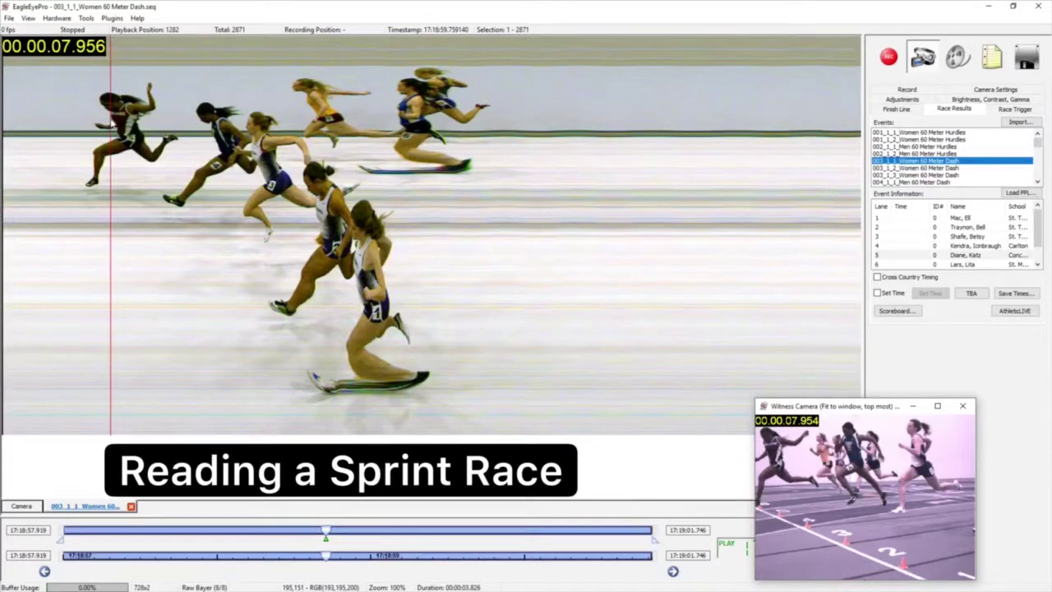
key("5")
left_click(211, 140)
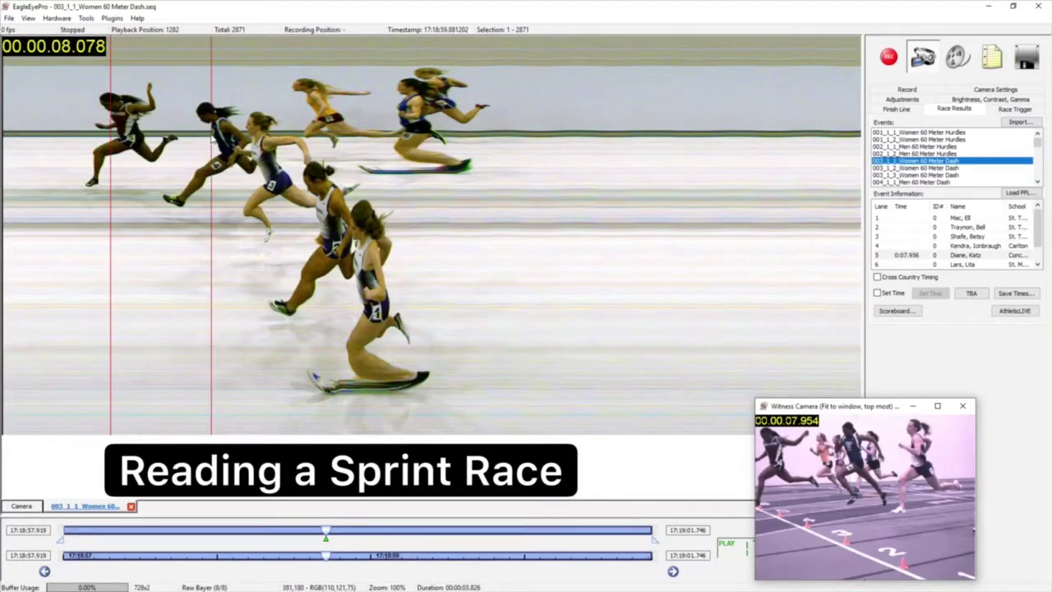
key("4")
left_click(253, 260)
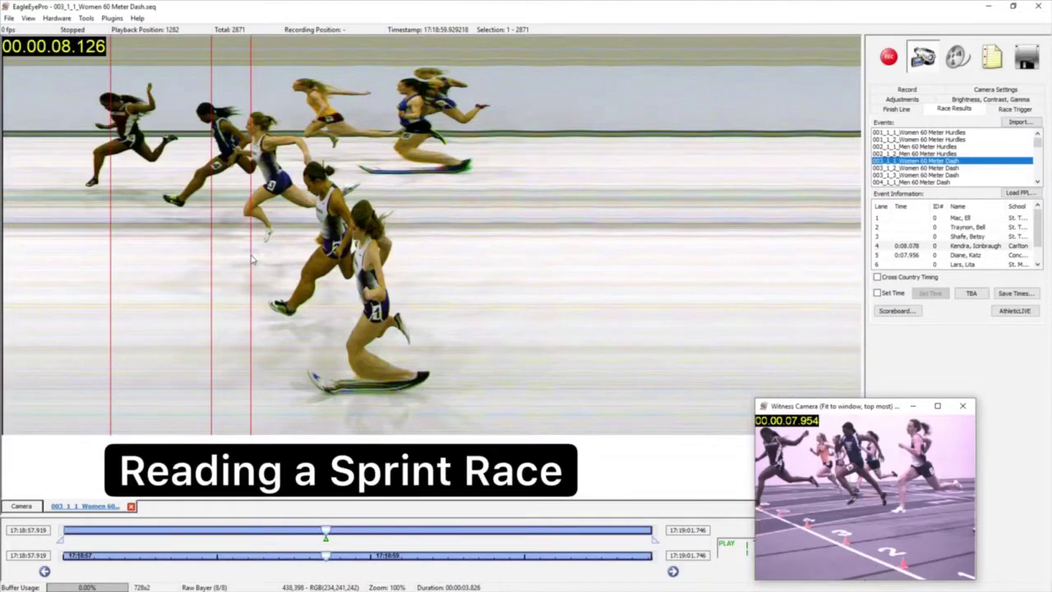
key("3")
Step: Assign 0:08.194, 0:08.207, 0:08.250, 0:08.305 to lanes 7, 2, 1, 6, then open Save Times
left_click(306, 246)
key("7")
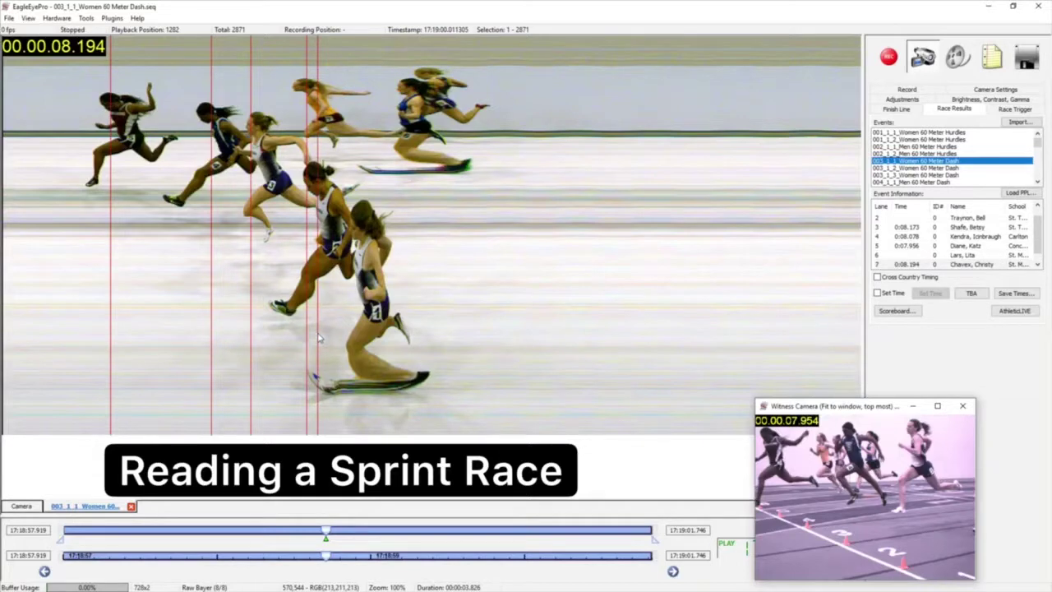
left_click(318, 338)
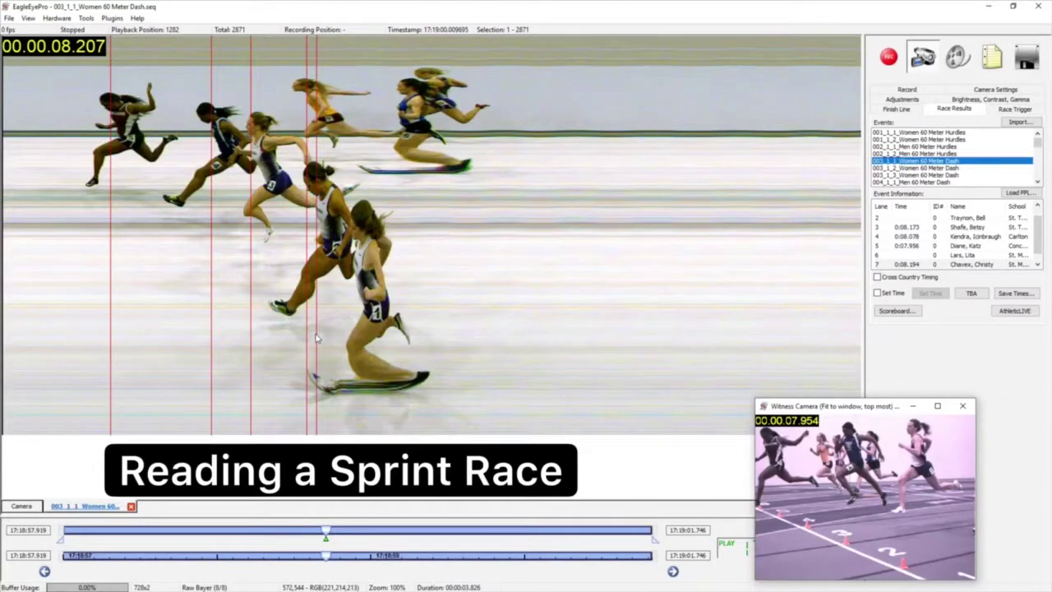
key("2")
left_click(355, 271)
key("1")
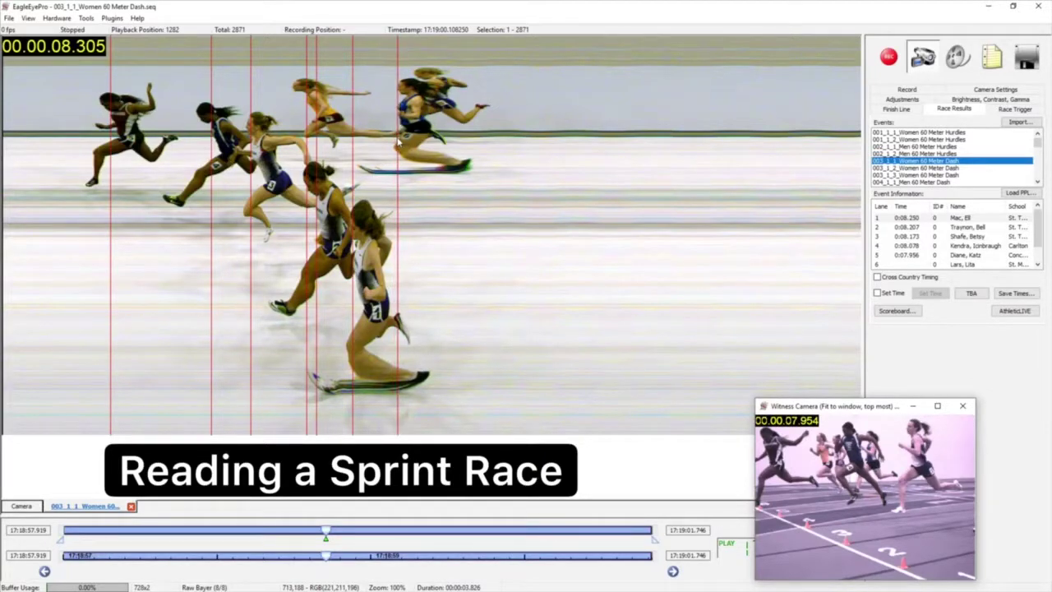
key("6")
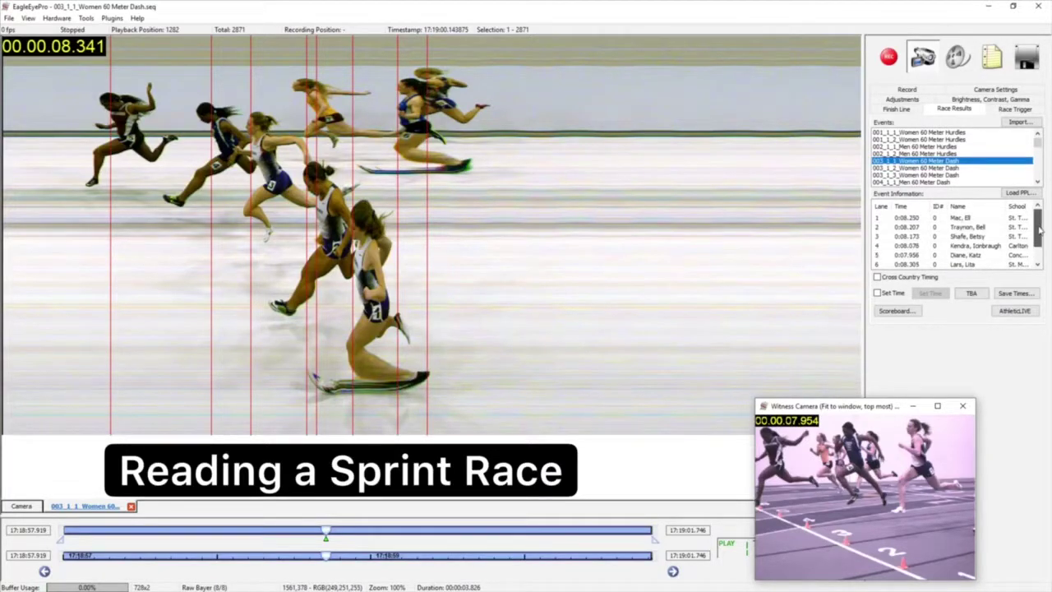
scroll(1038, 235, "down", 1)
left_click(1016, 292)
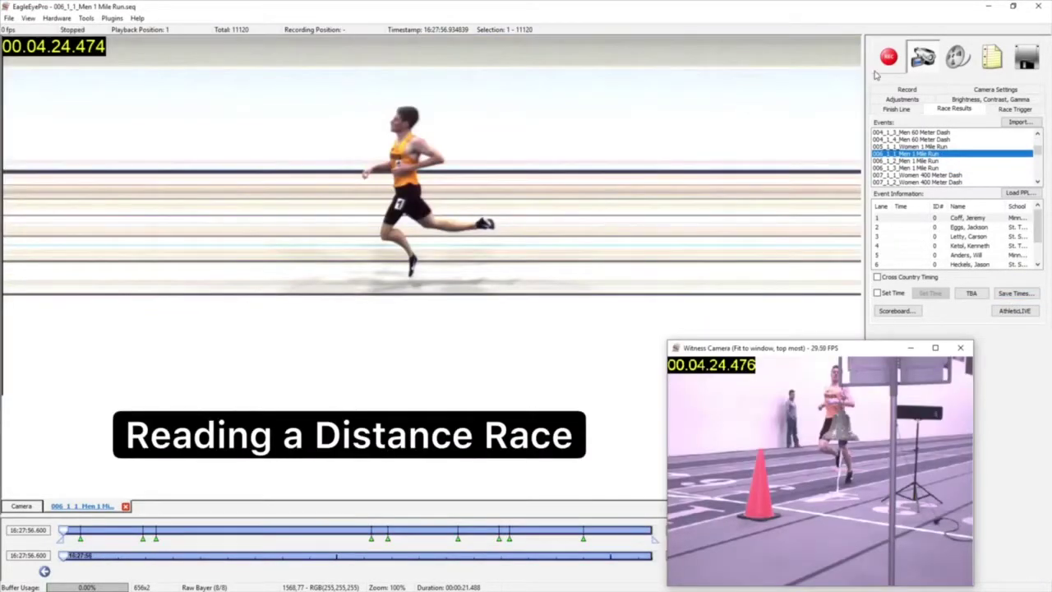
Step: Mark the mile leader's finish, then assign 4:27.347 to lane 5 and 4:27.819 to lane 6
key("Page_Down")
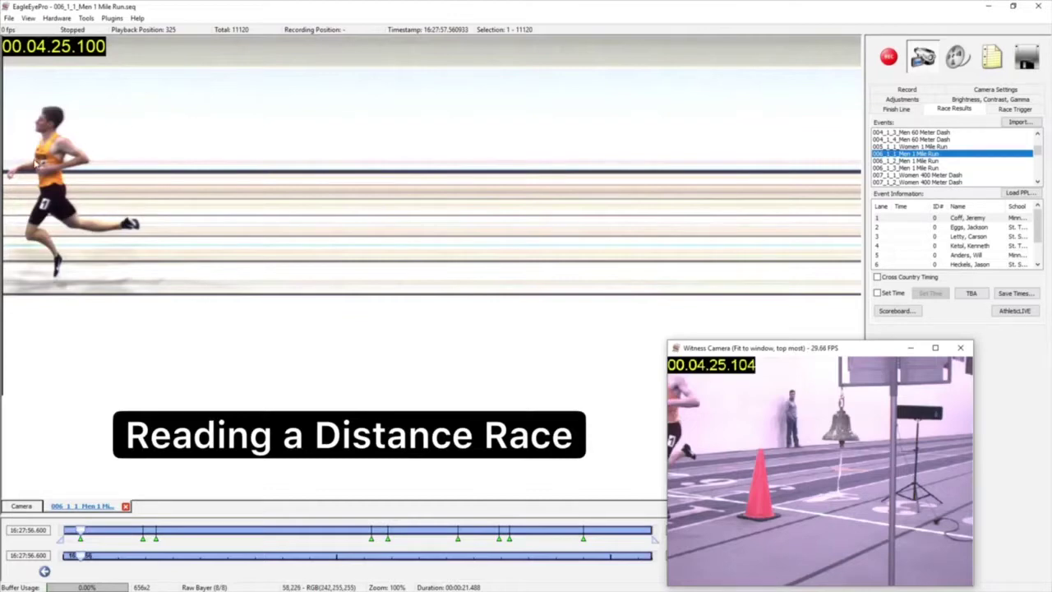
left_click(35, 165)
left_click_drag(34, 164, 34, 165)
scroll(35, 164, "down", 5)
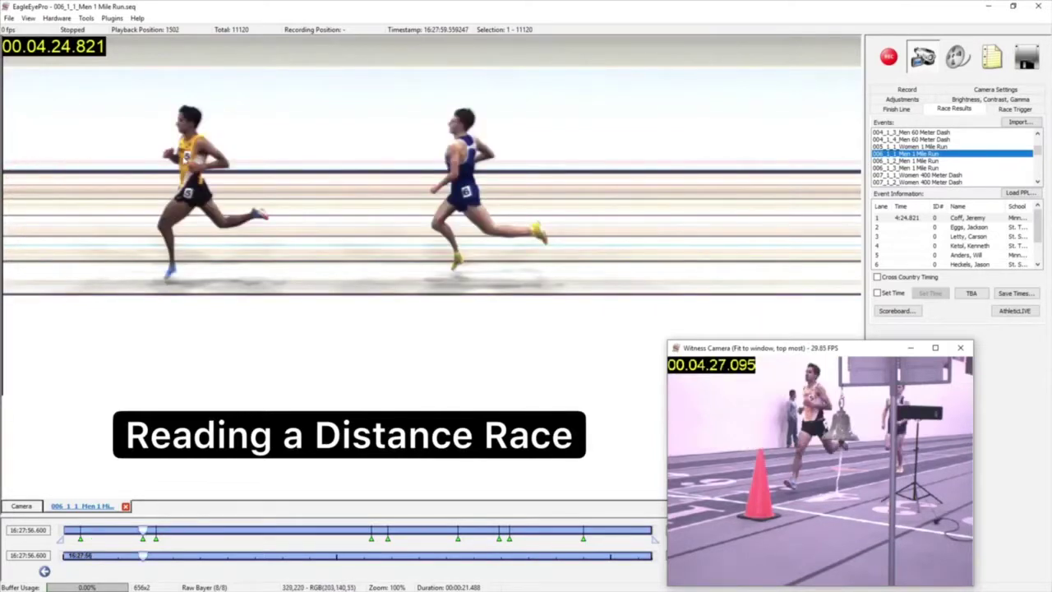
left_click(178, 160)
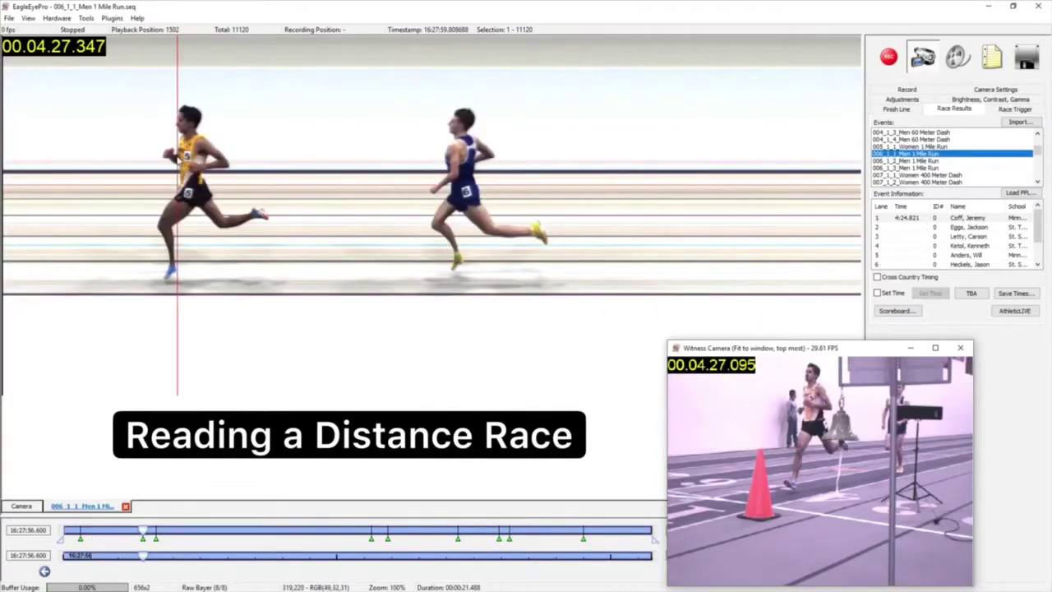
key("5")
scroll(178, 160, "down", 1)
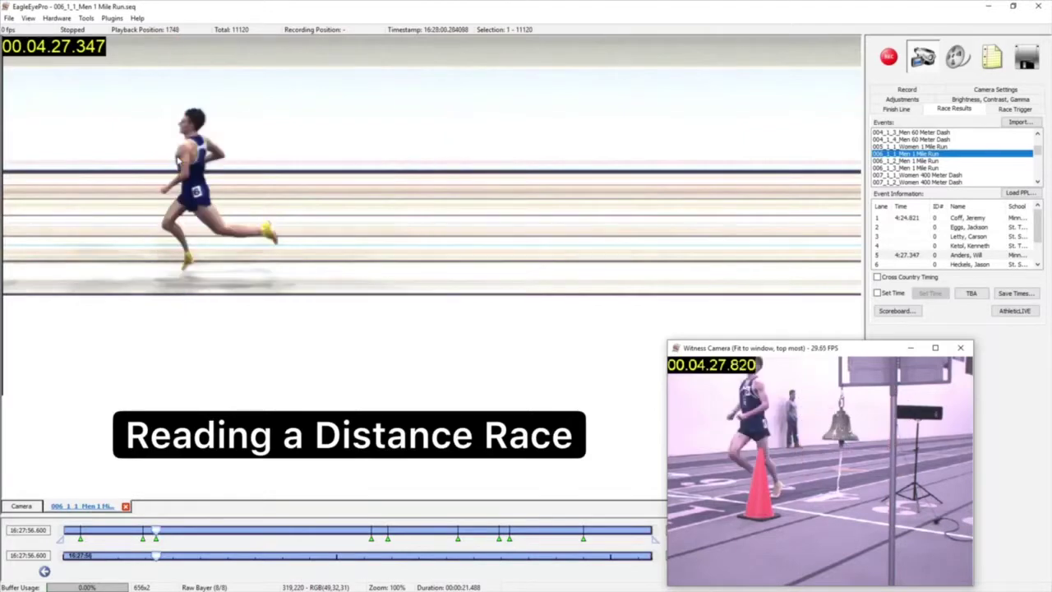
left_click(175, 161)
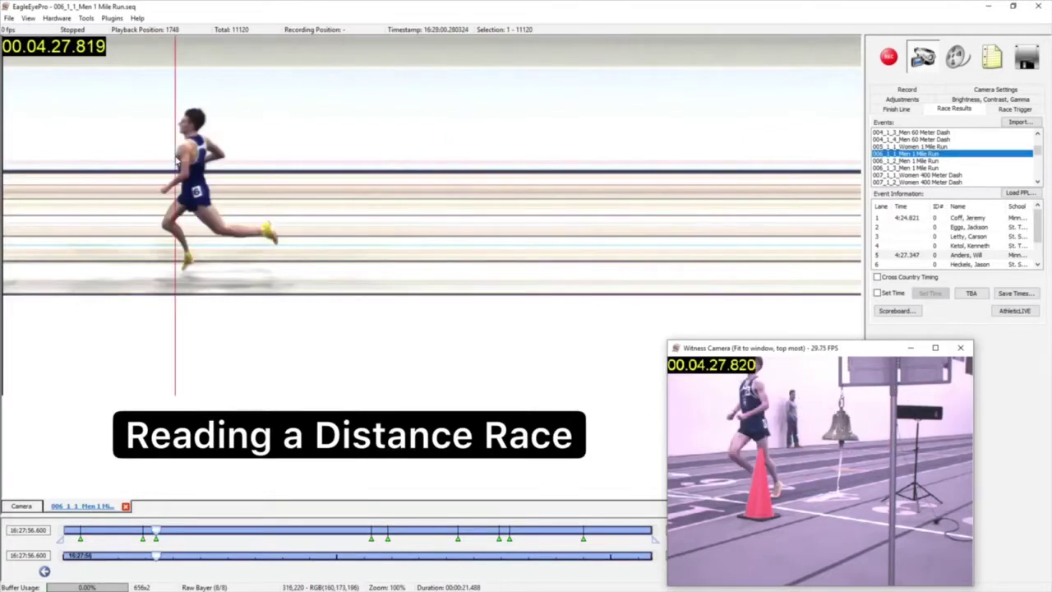
key("6")
Step: Assign 4:35.586 to lane 8 and 4:36.278 to lane 2
key("Page_Down")
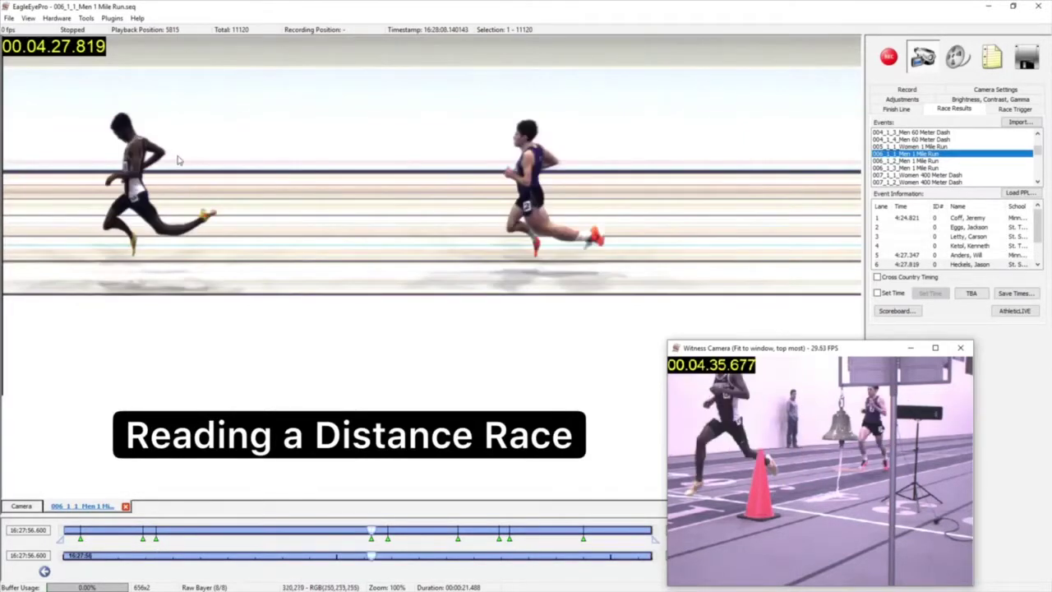
left_click(123, 164)
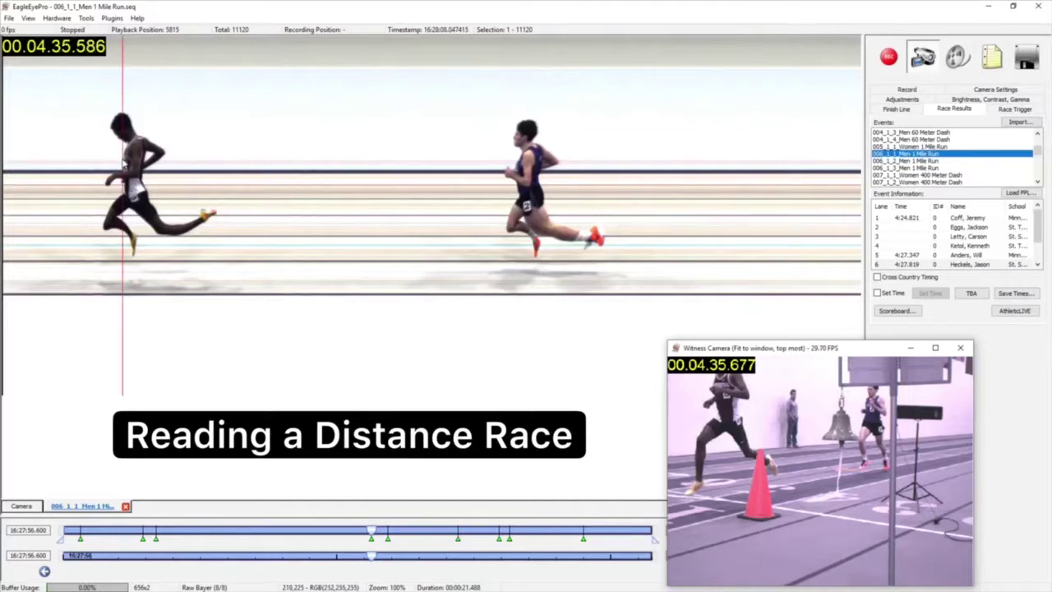
key("8")
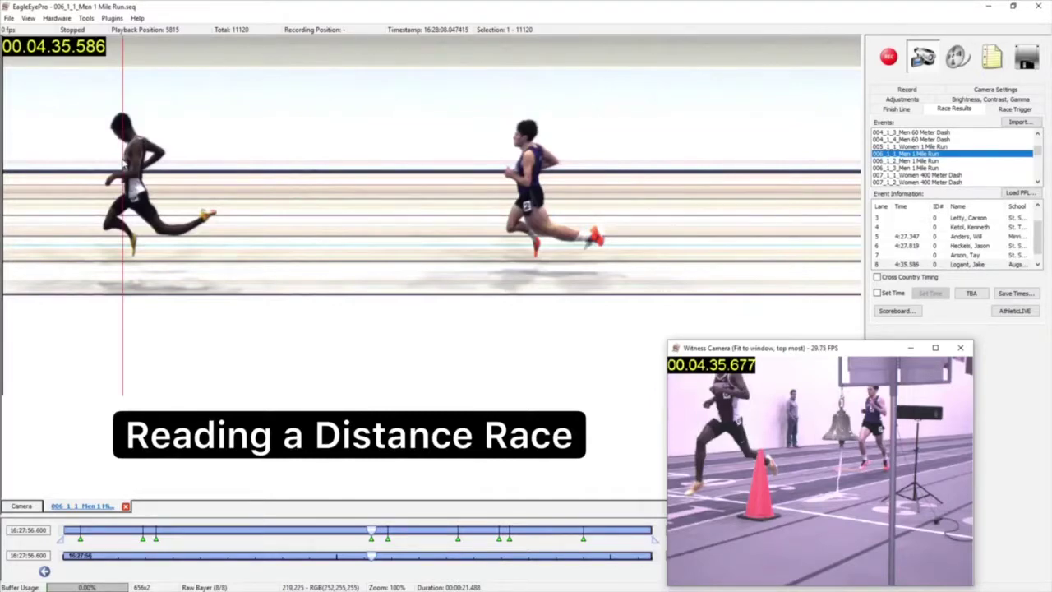
key("Page_Down")
left_click(174, 177)
key("2")
key("Page_Down")
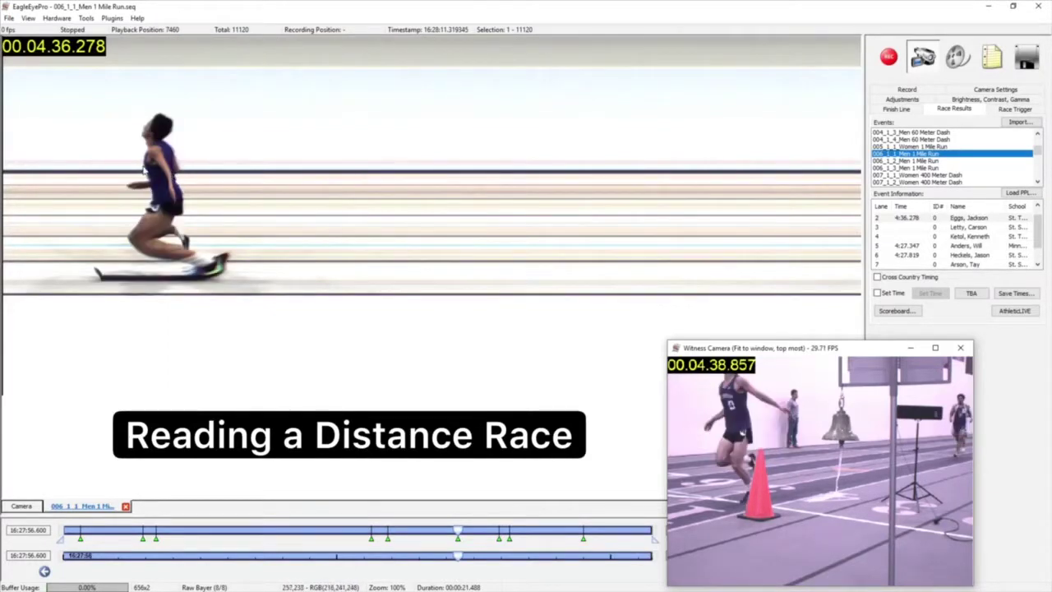
Step: Assign 4:38.802 to lane 4 and 4:40.308 to lane 7
left_click(143, 170)
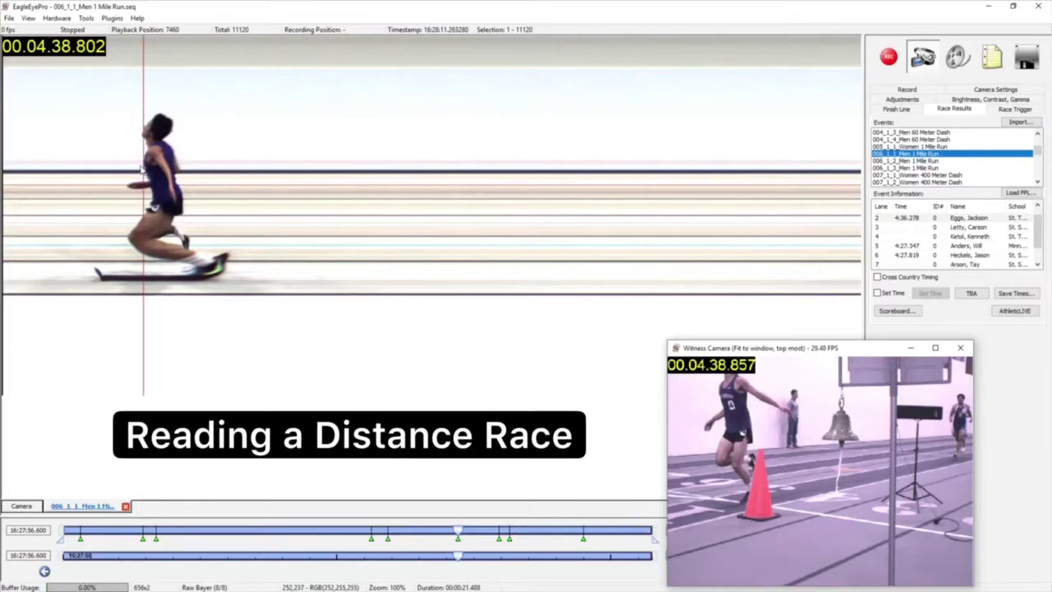
key("4")
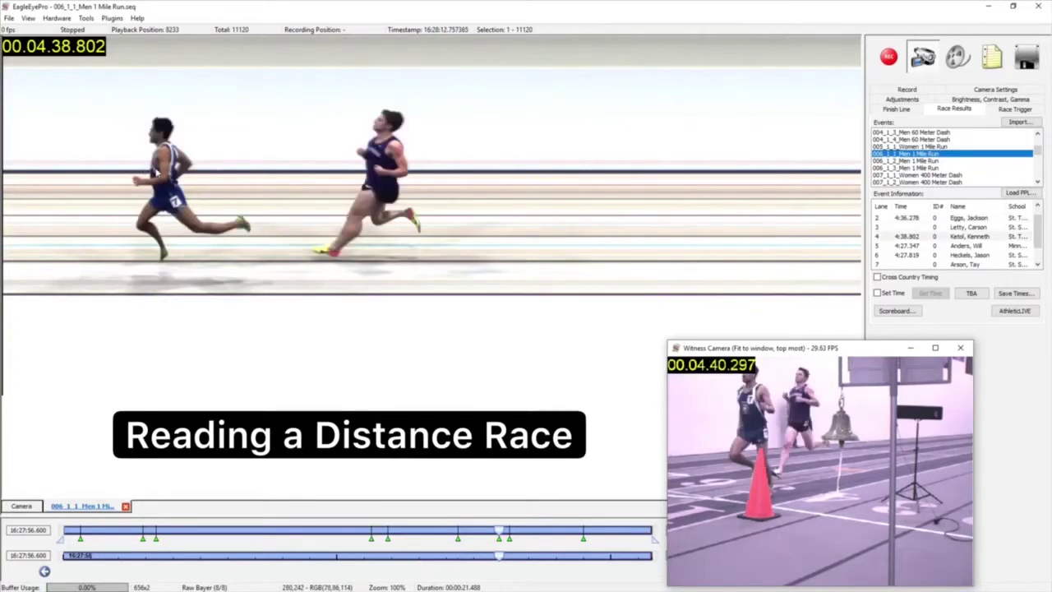
left_click(150, 173)
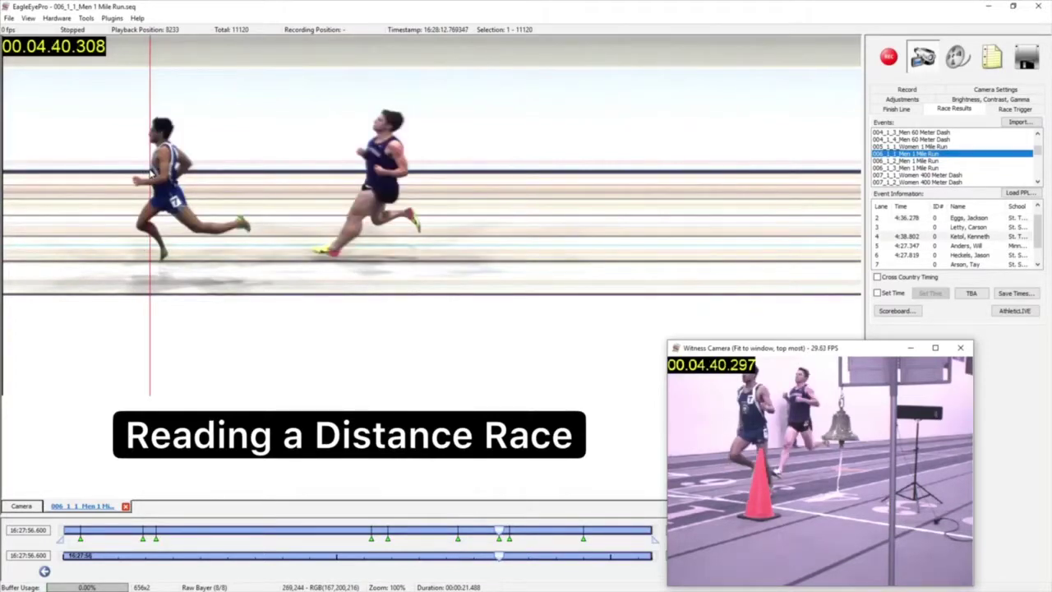
key("7")
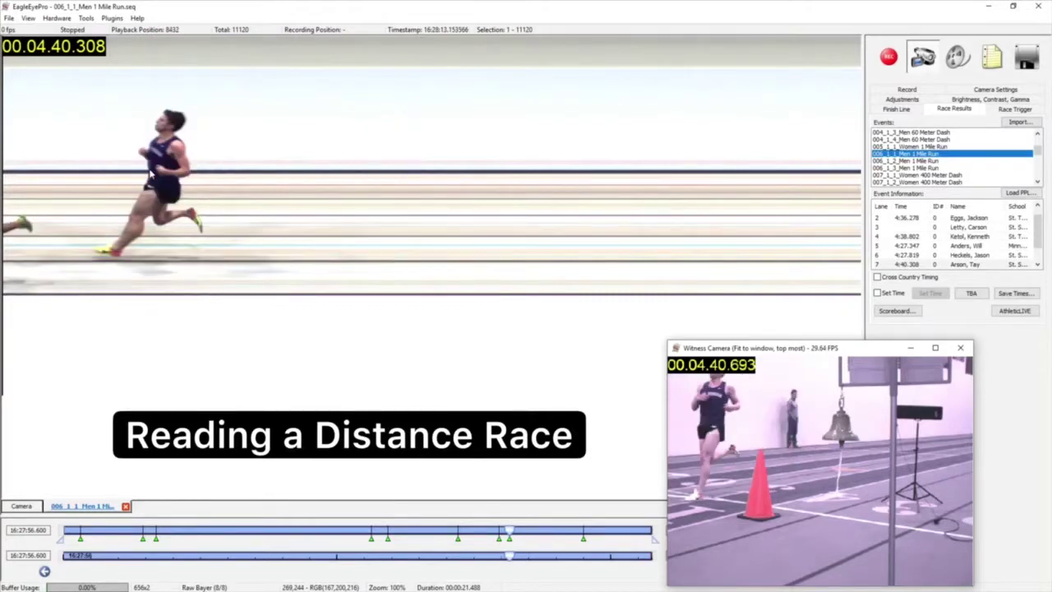
Step: Assign 4:40.688 to lane 9 and the final time 4:43.485 to lane 3
left_click(148, 164)
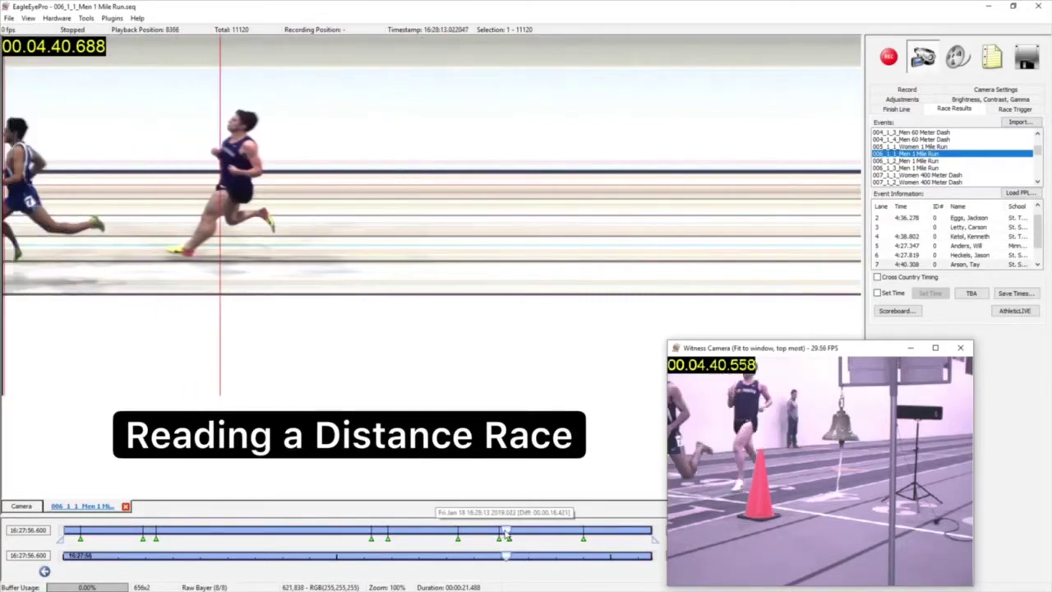
left_click_drag(507, 534, 498, 534)
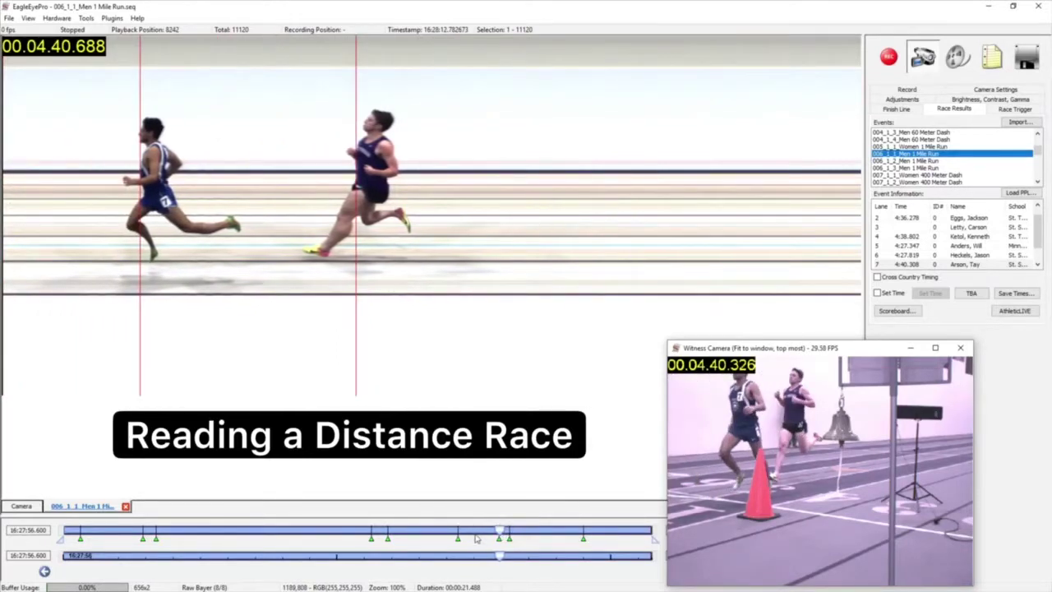
key("Right")
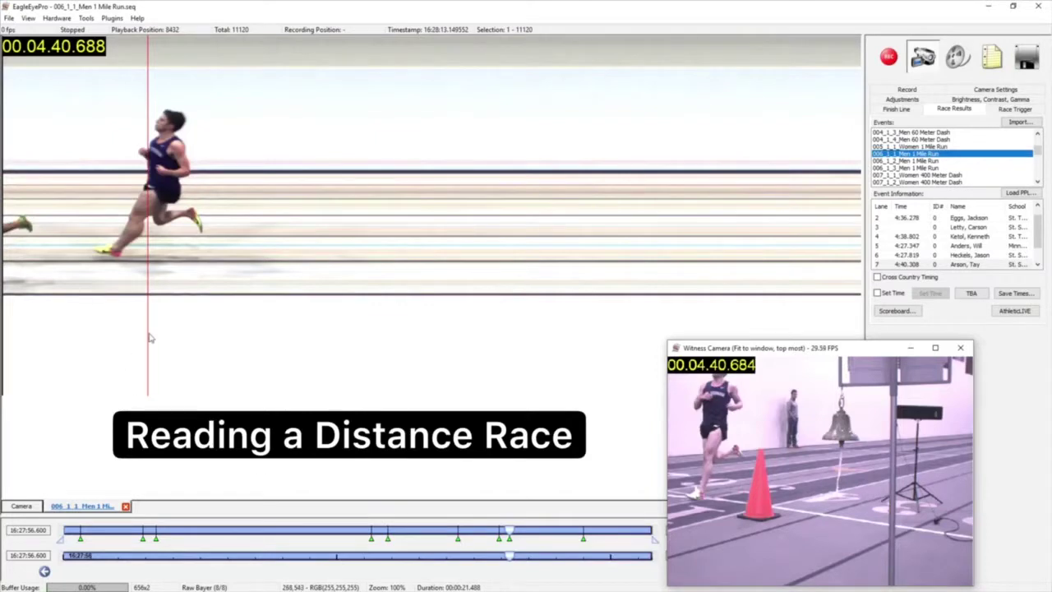
key("Return")
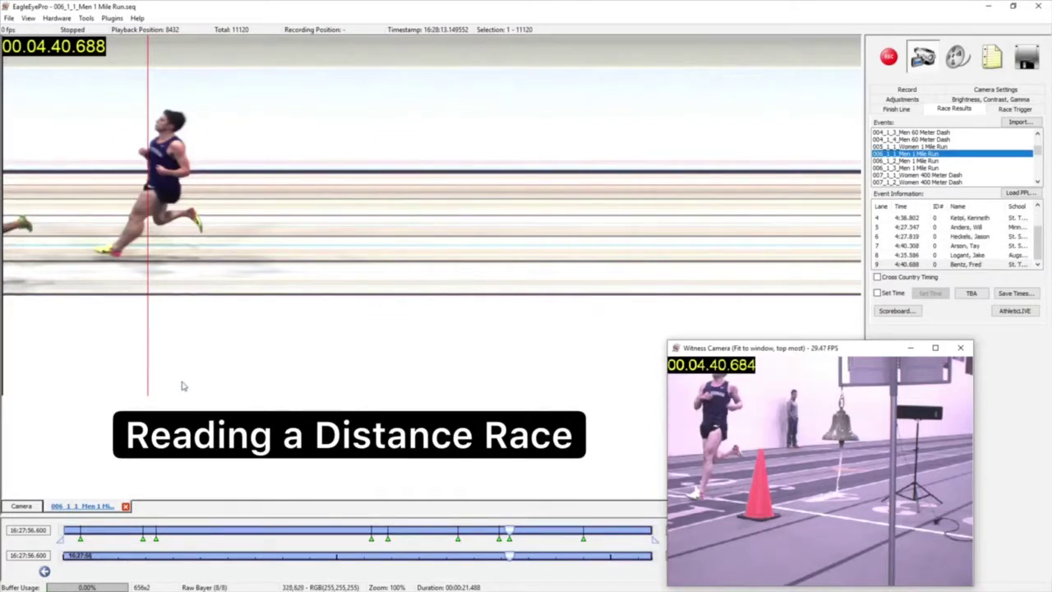
key("Right")
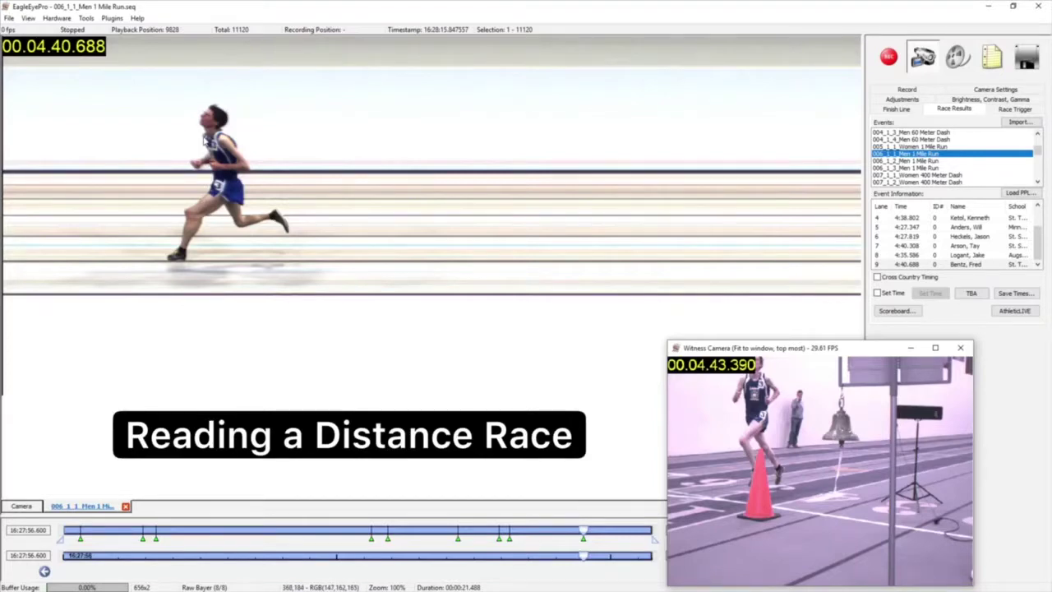
left_click(204, 139)
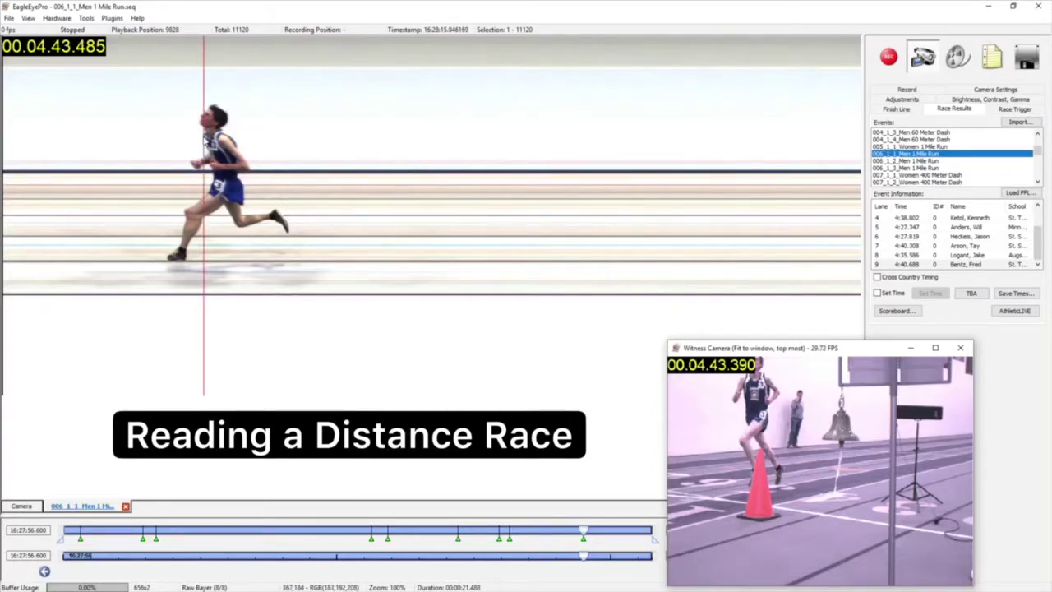
double_click(203, 140)
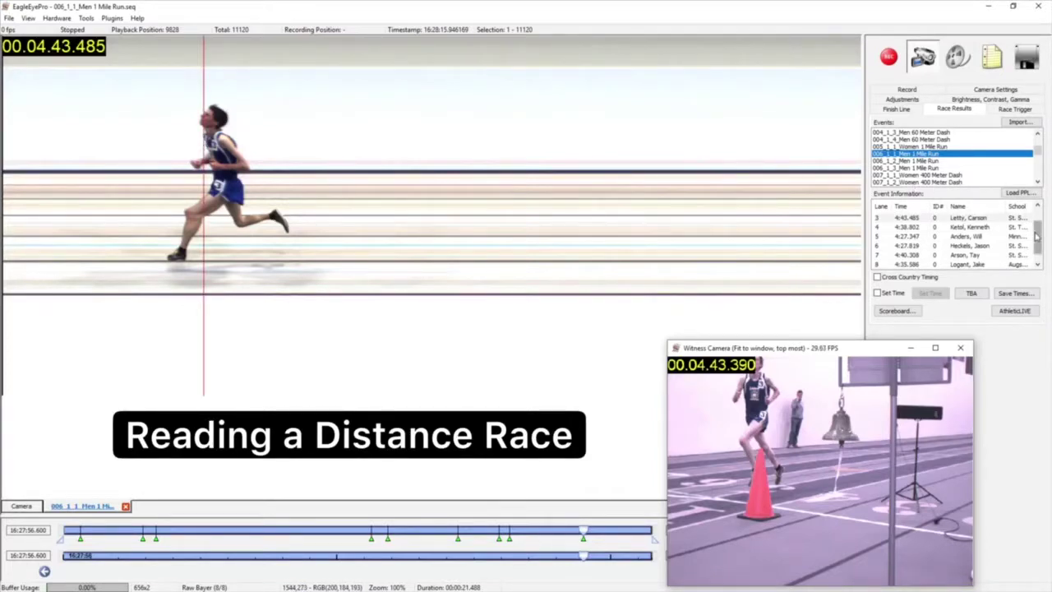
mouse_move(1037, 236)
left_mouse_down()
mouse_move(1037, 223)
mouse_move(1039, 240)
left_mouse_up()
Step: Start saving the mile times as '006_1_1_Men 1 Mile Run.lif' in the Sample Race folder
left_click(1004, 298)
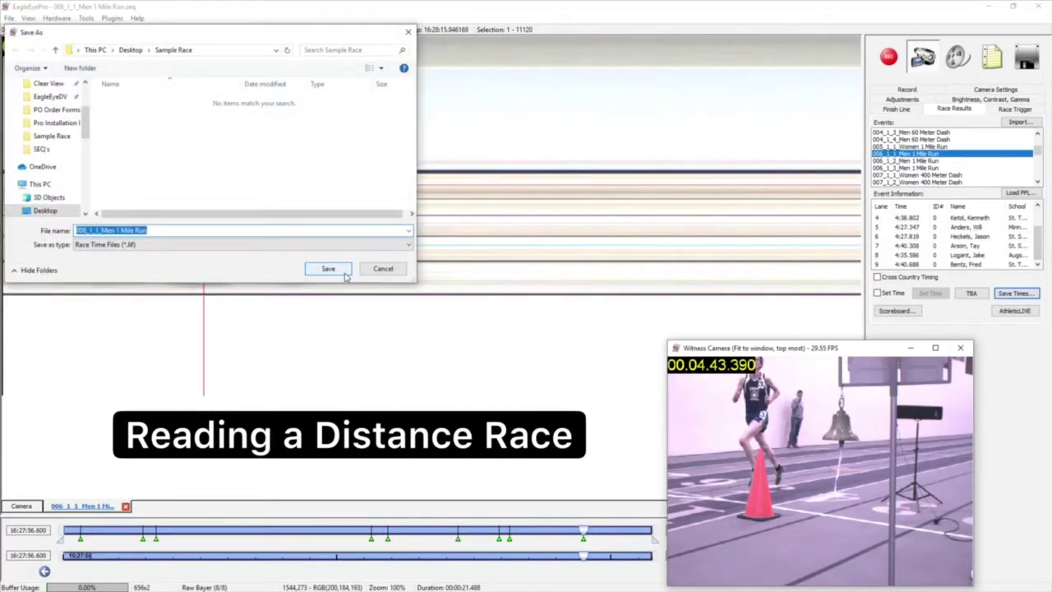